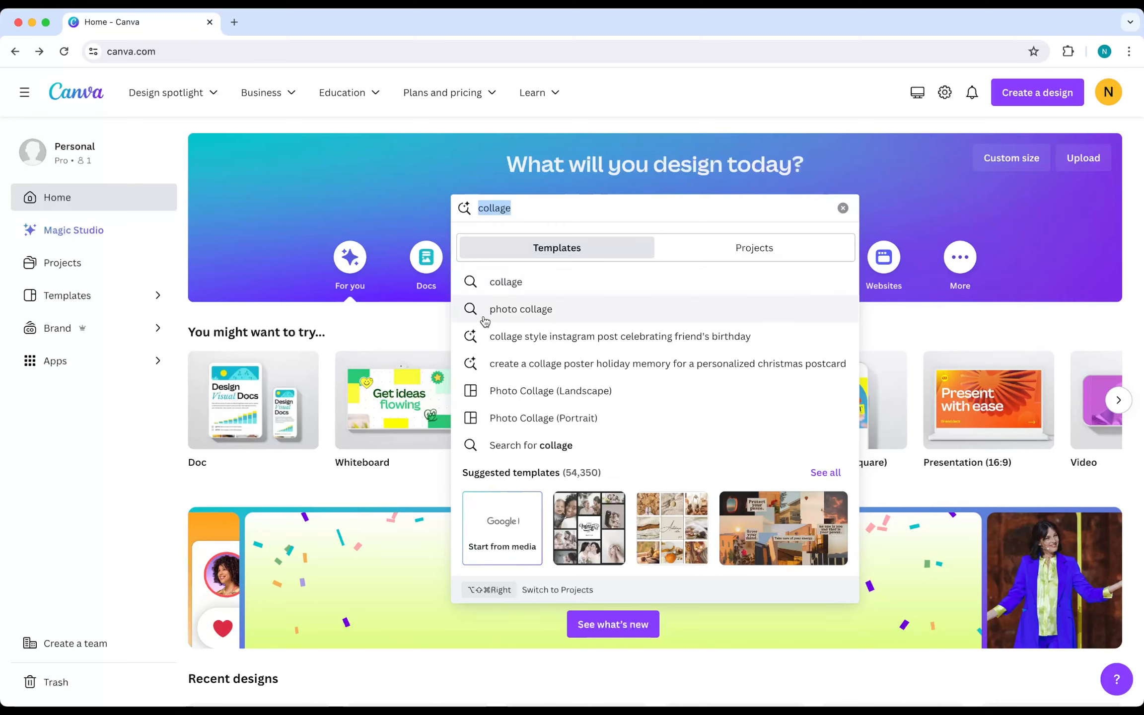
Step: Search the templates for photo collage and start customizing the Beige Aesthetic Minimalist Mood Board Photo Collage
{"action": "left_click", "coordinate": [542, 309]}
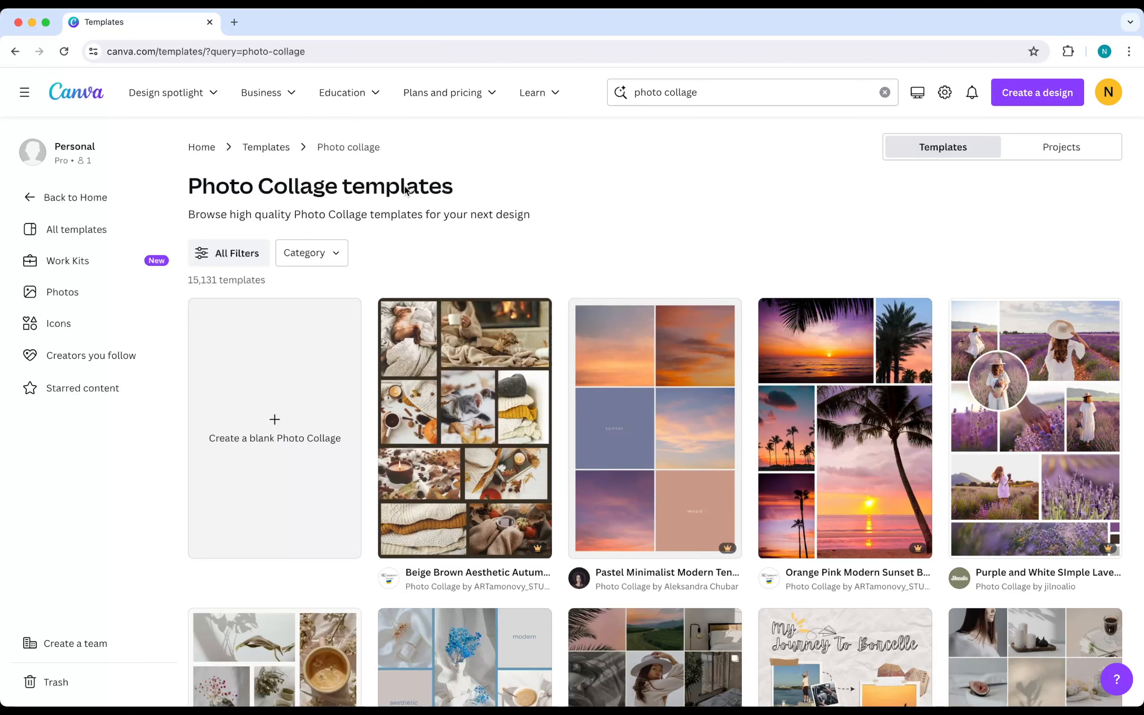
{"action": "scroll", "coordinate": [450, 220], "scroll_direction": "down", "scroll_amount": 1}
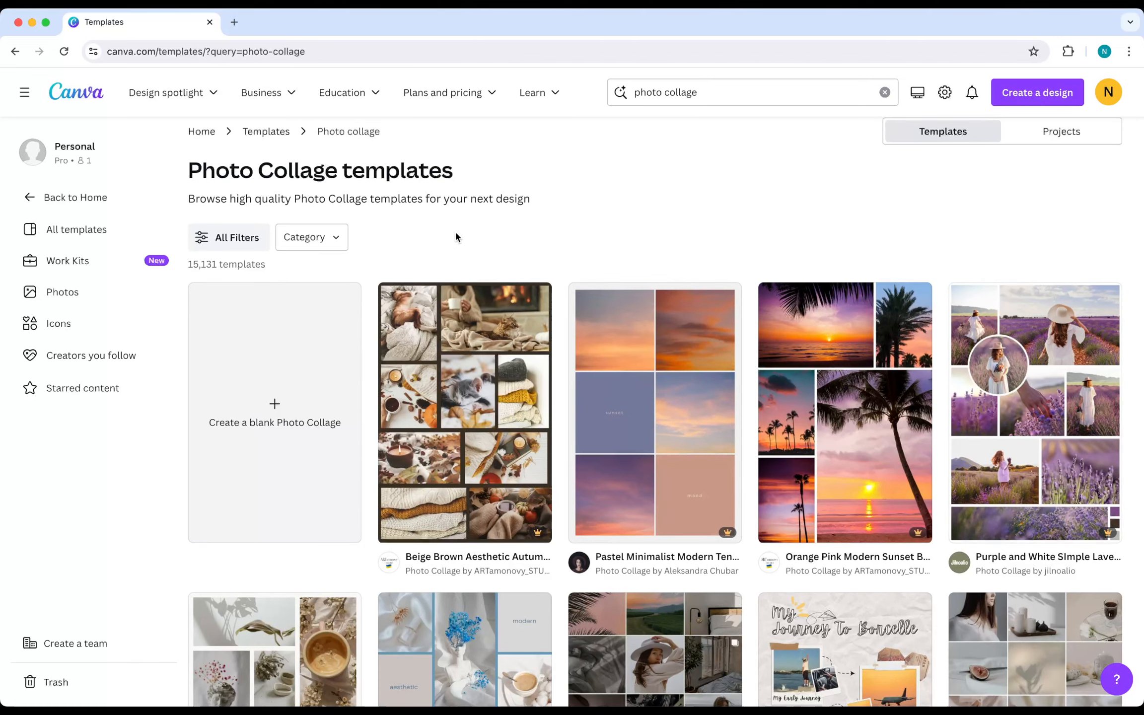
{"action": "scroll", "coordinate": [456, 236], "scroll_direction": "down", "scroll_amount": 5}
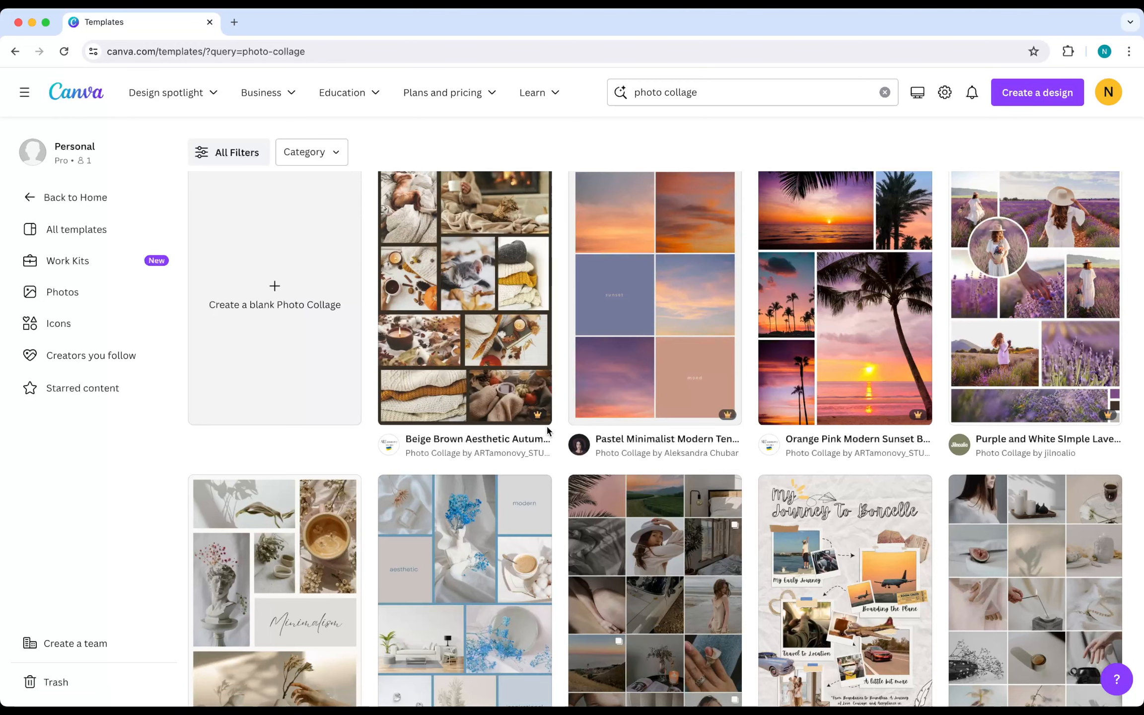
{"action": "mouse_move", "coordinate": [720, 414]}
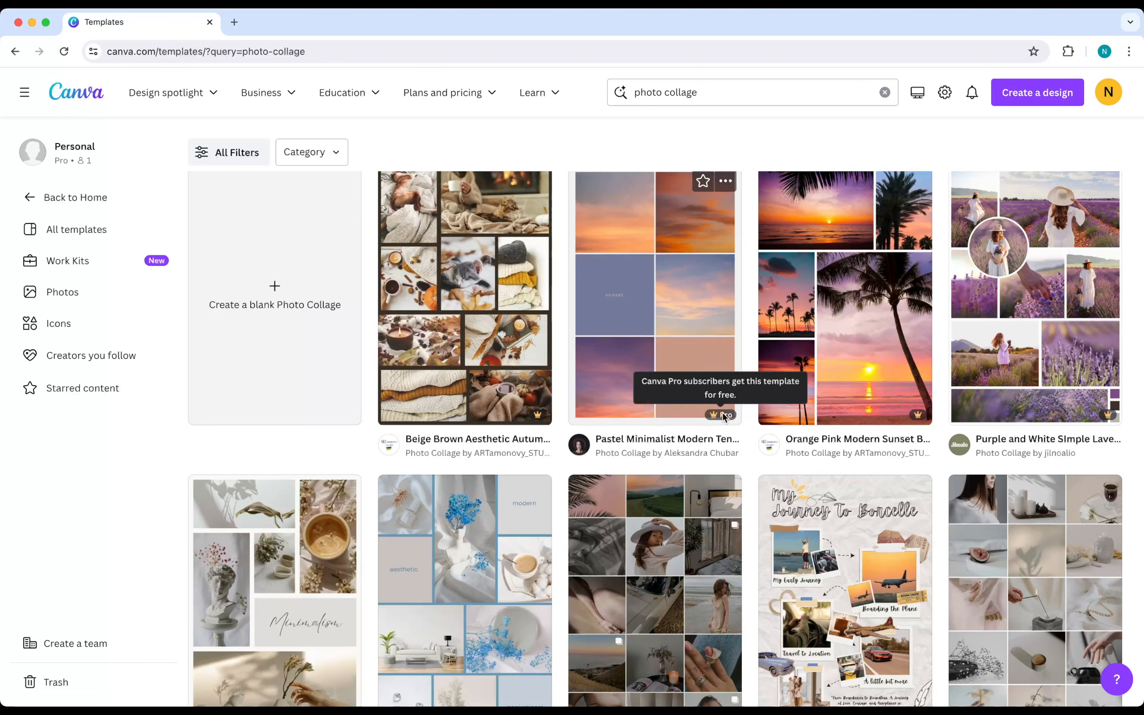
{"action": "scroll", "coordinate": [379, 478], "scroll_direction": "down", "scroll_amount": 6}
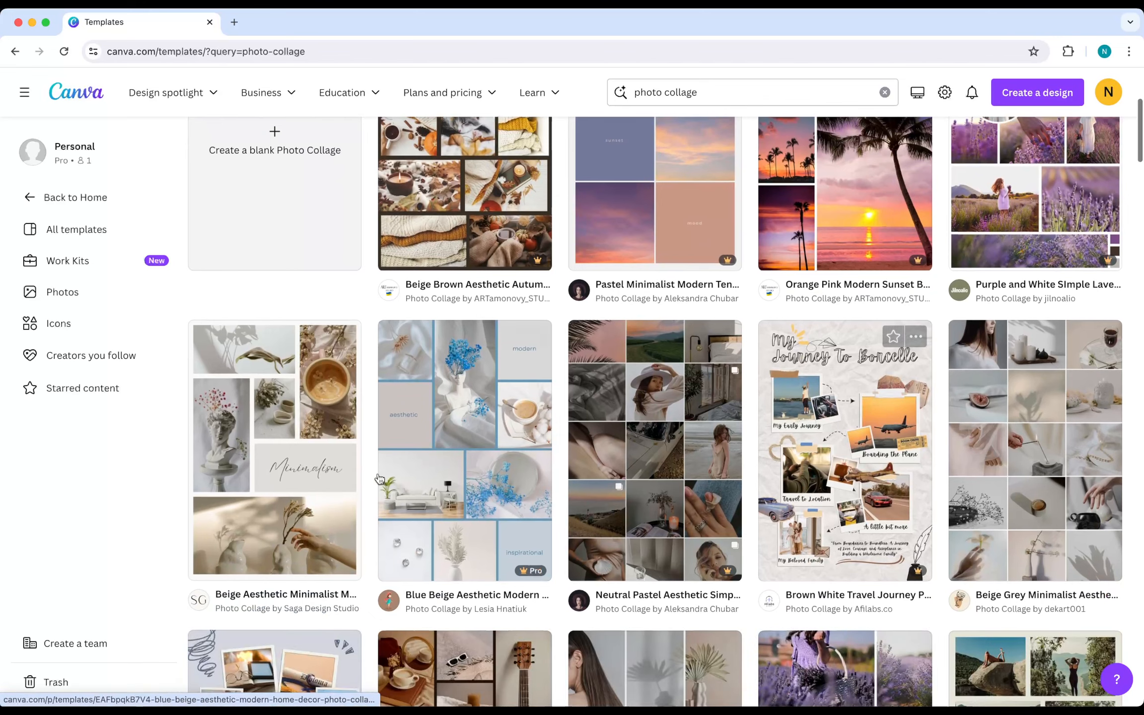
{"action": "scroll", "coordinate": [335, 489], "scroll_direction": "down", "scroll_amount": 2}
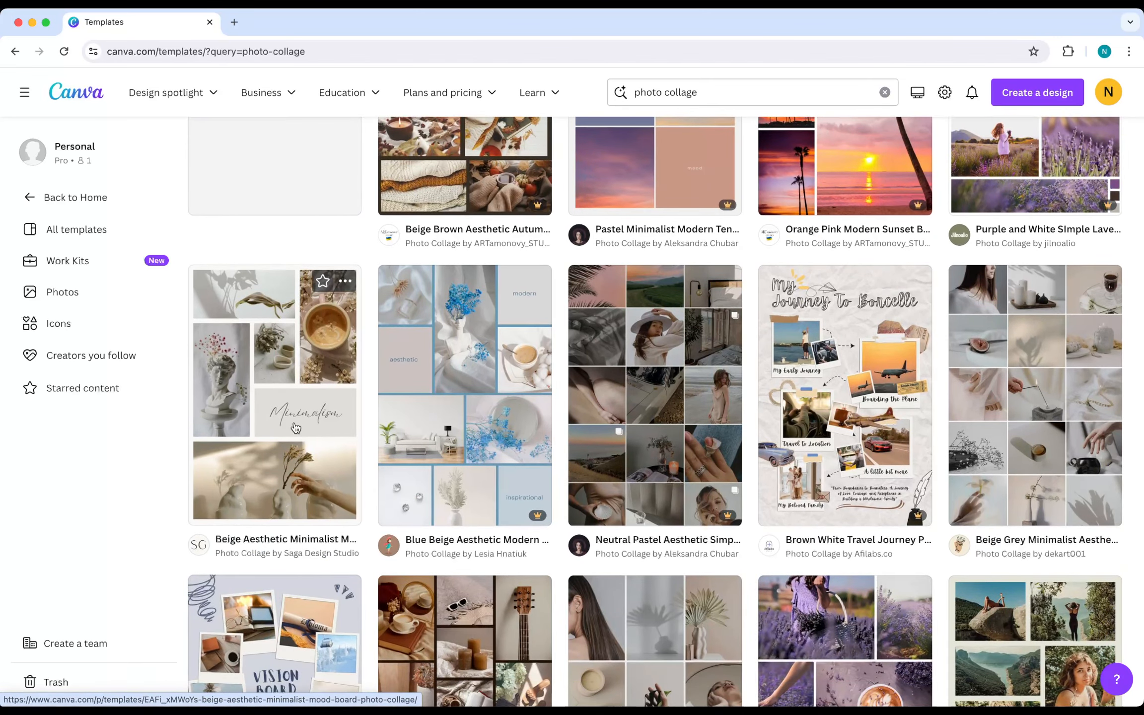
{"action": "left_click", "coordinate": [296, 427]}
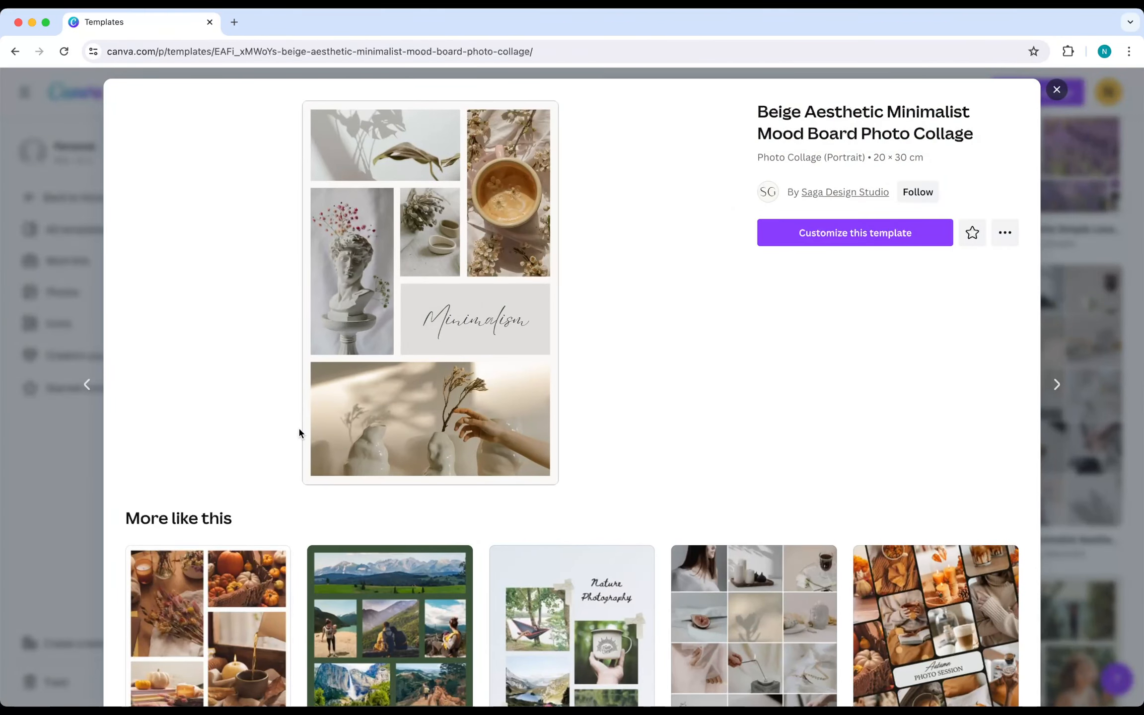
{"action": "left_click", "coordinate": [827, 239]}
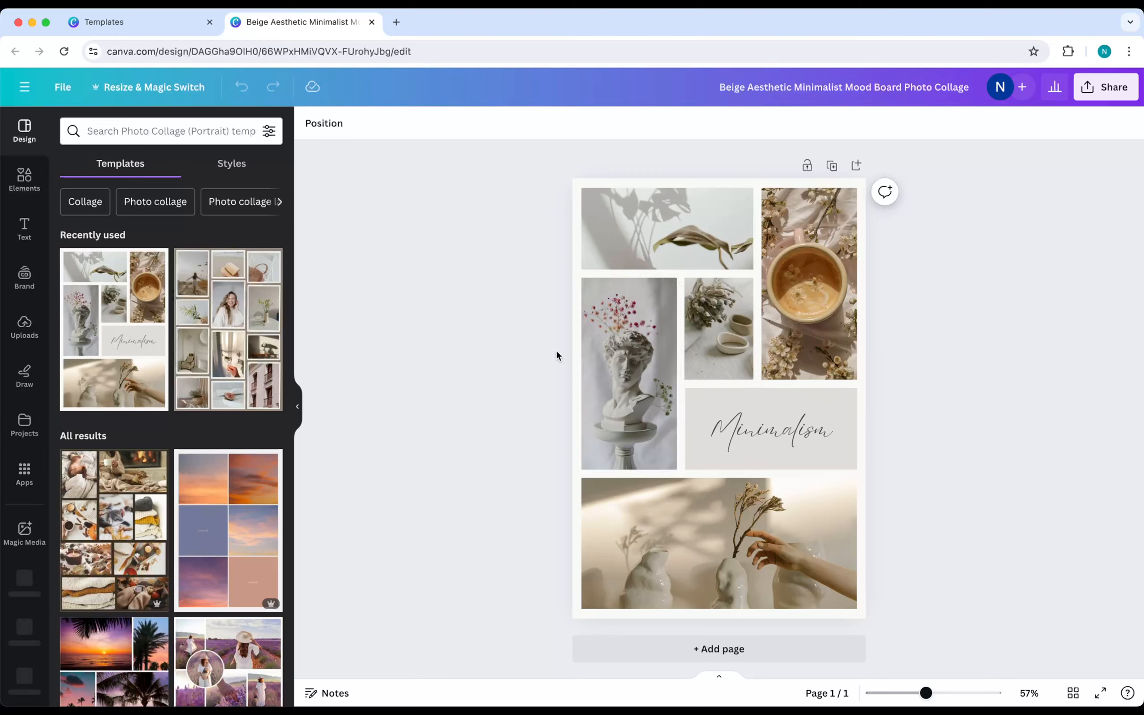
Step: Replace the collage's upper wide leaf photo with the stock photo of two people in blue denim from the Photos collection
{"action": "left_click", "coordinate": [298, 406]}
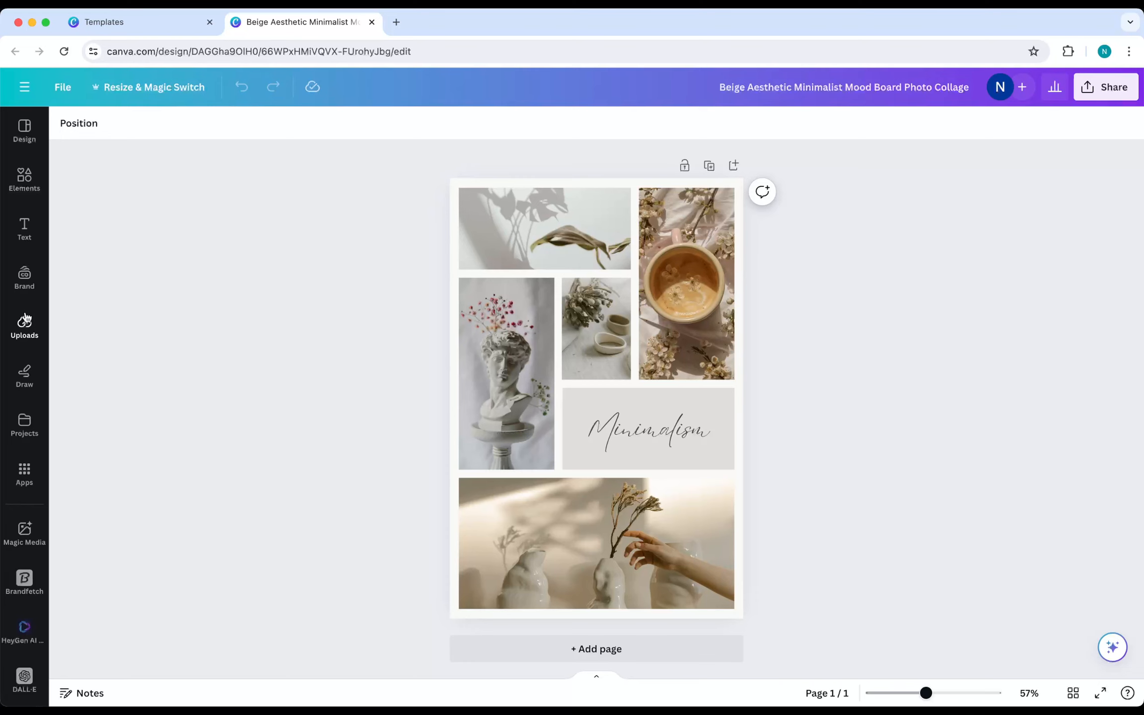
{"action": "left_click", "coordinate": [23, 184]}
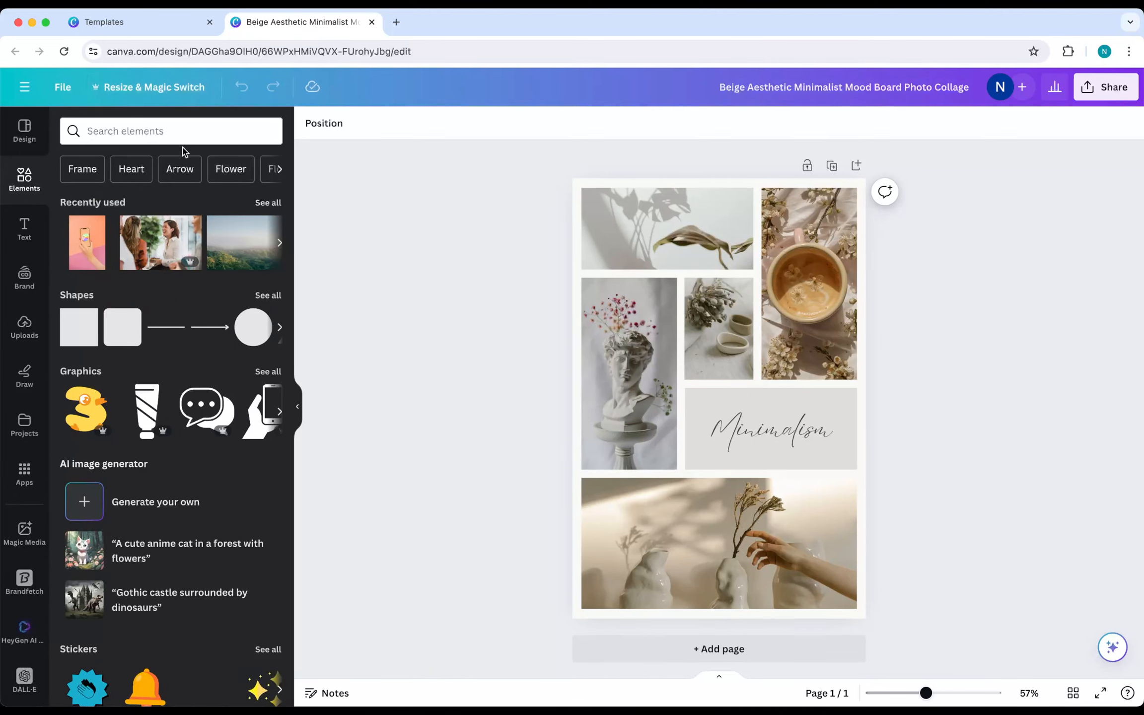
{"action": "scroll", "coordinate": [179, 426], "scroll_direction": "down", "scroll_amount": 4}
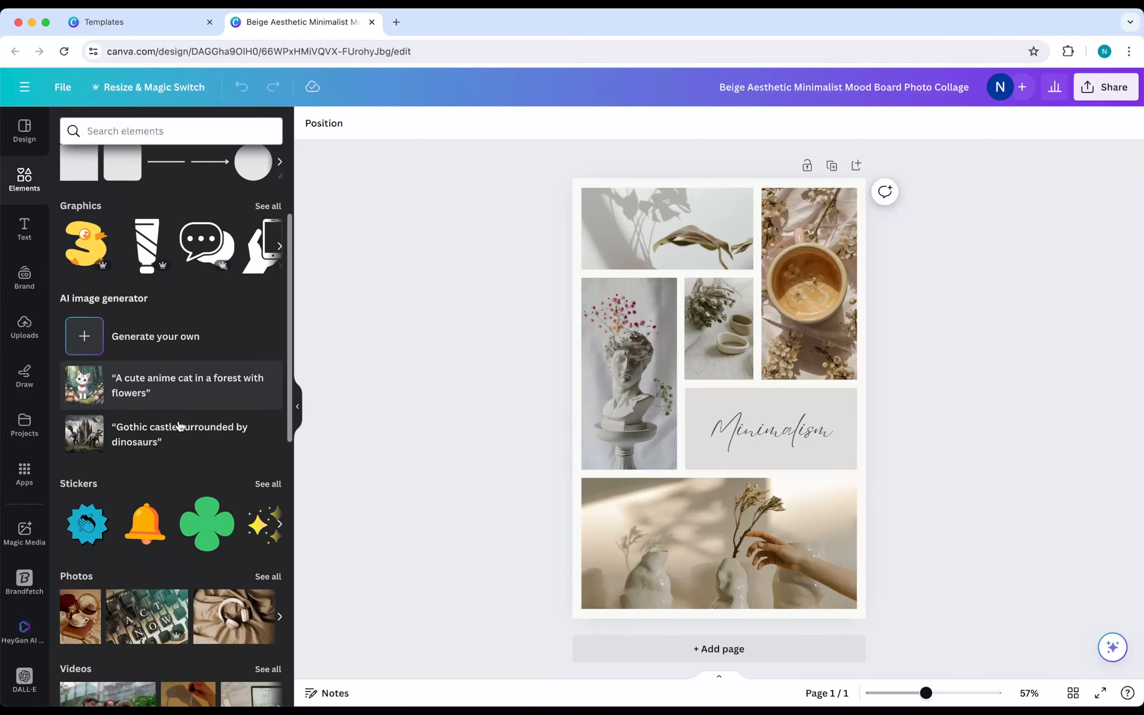
{"action": "scroll", "coordinate": [179, 426], "scroll_direction": "down", "scroll_amount": 3}
{"action": "left_click", "coordinate": [267, 471]}
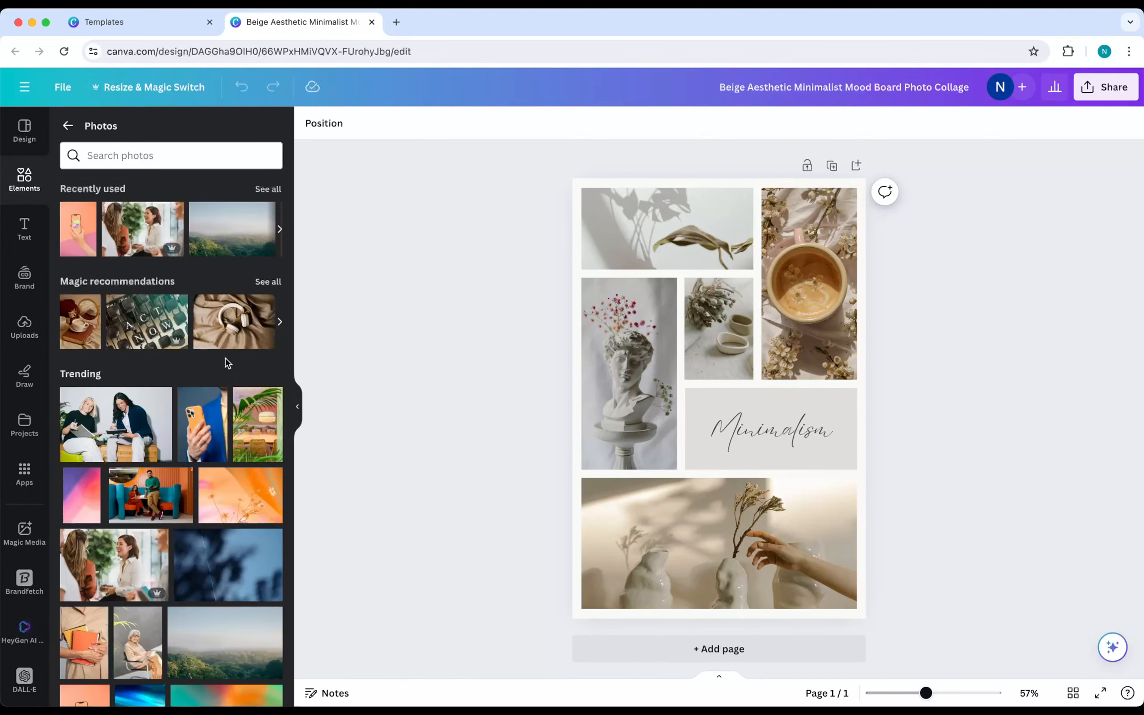
{"action": "scroll", "coordinate": [198, 388], "scroll_direction": "down", "scroll_amount": 10}
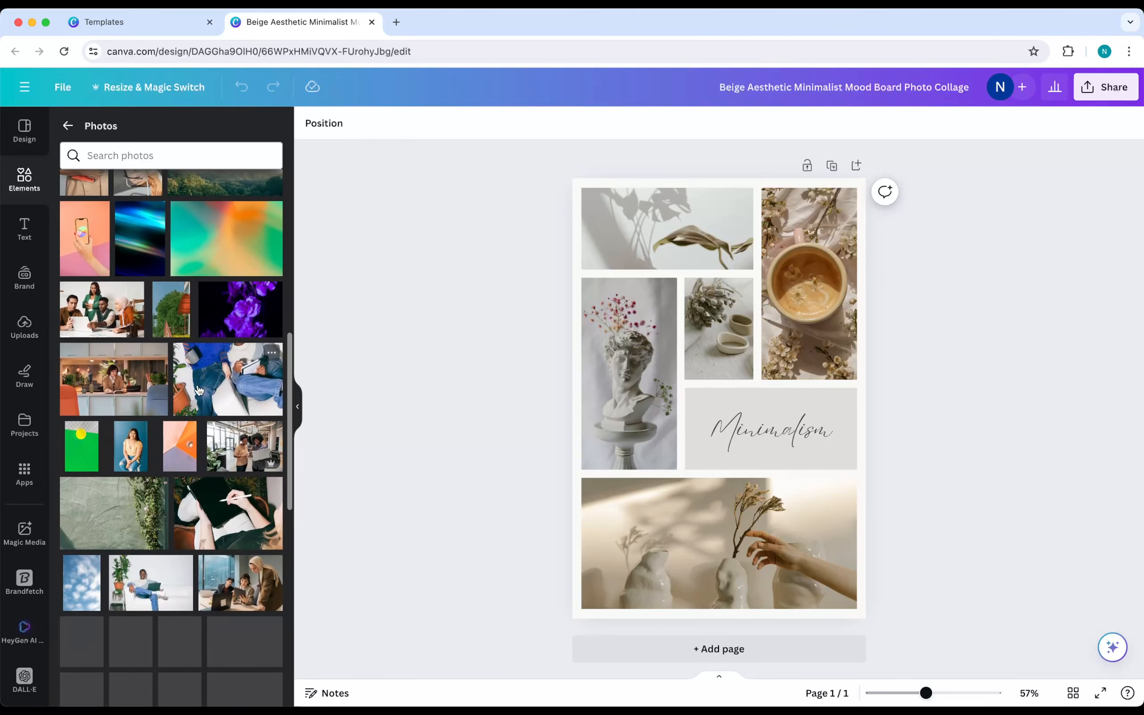
{"action": "left_click_drag", "start_coordinate": [178, 349], "coordinate": [606, 231]}
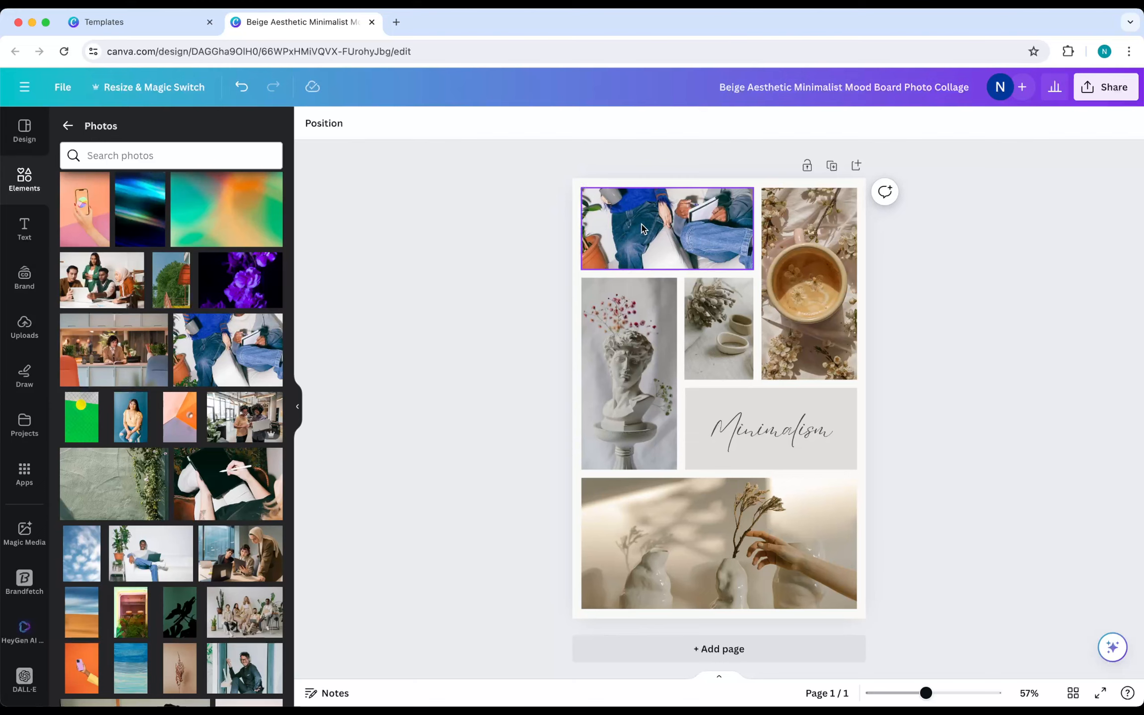
Step: Shift the denim photo downward within its frame and replace the bust photo with the seated woman in a yellow blouse
{"action": "double_click", "coordinate": [642, 228]}
{"action": "left_click_drag", "start_coordinate": [641, 229], "coordinate": [644, 276]}
{"action": "left_click", "coordinate": [520, 258]}
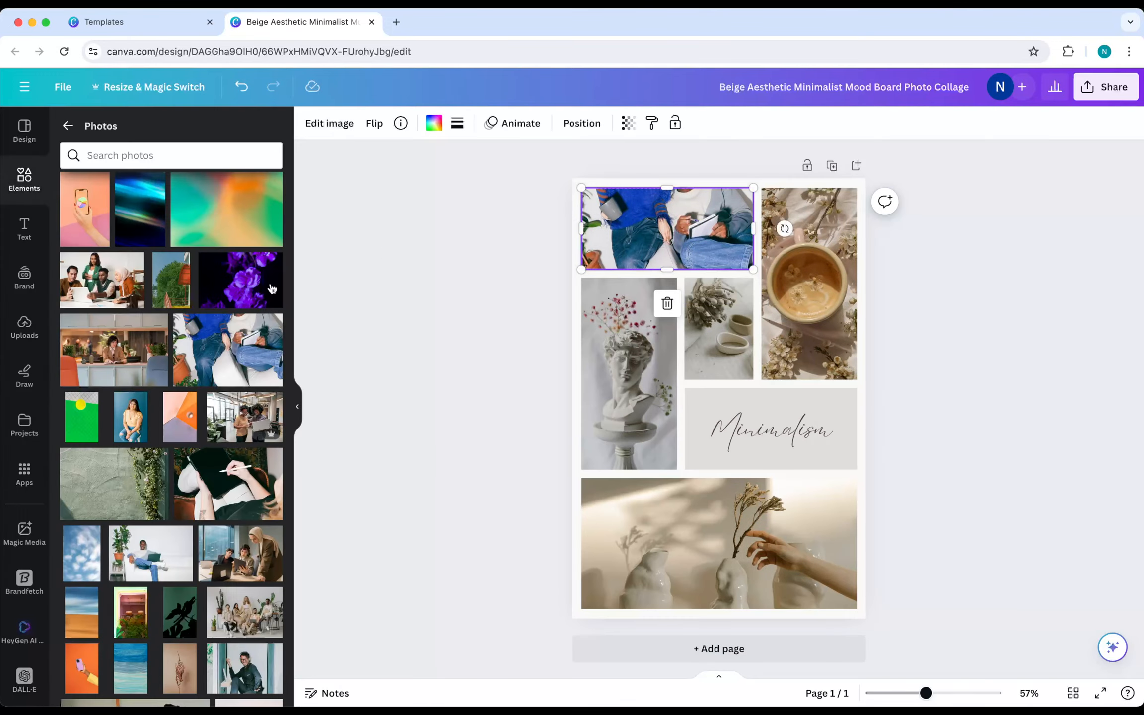
{"action": "left_click_drag", "start_coordinate": [137, 423], "coordinate": [610, 437]}
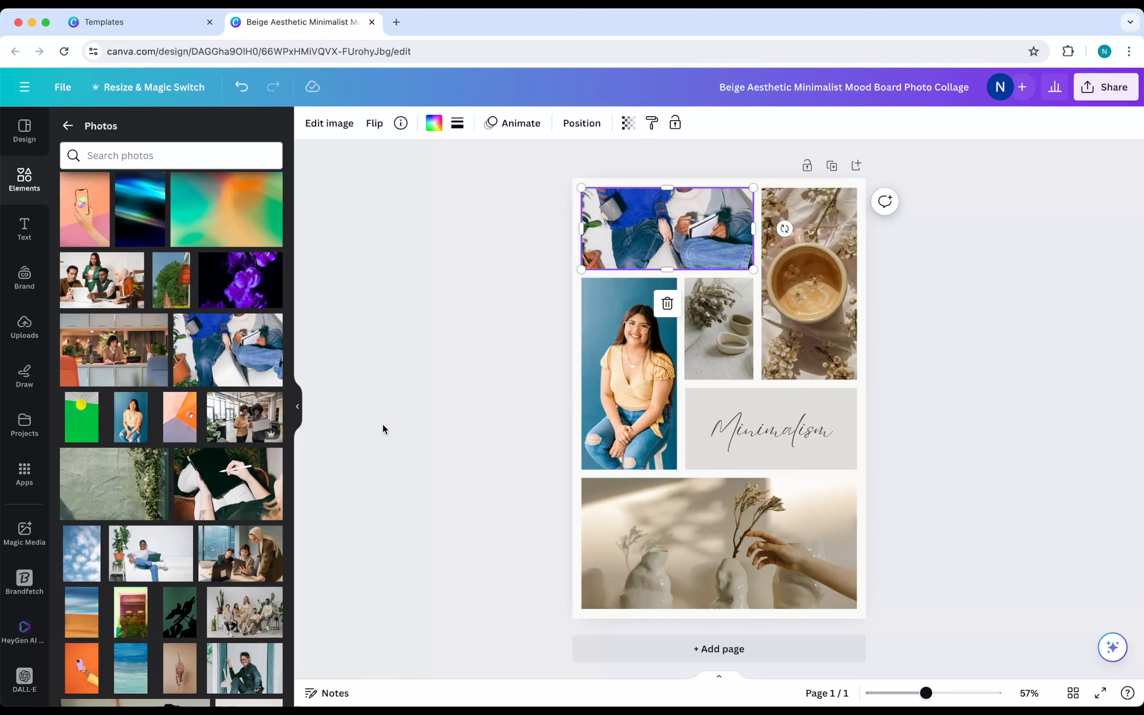
Step: Replace the collage's "Minimalism" text with "Subscribe"
{"action": "left_click", "coordinate": [720, 421]}
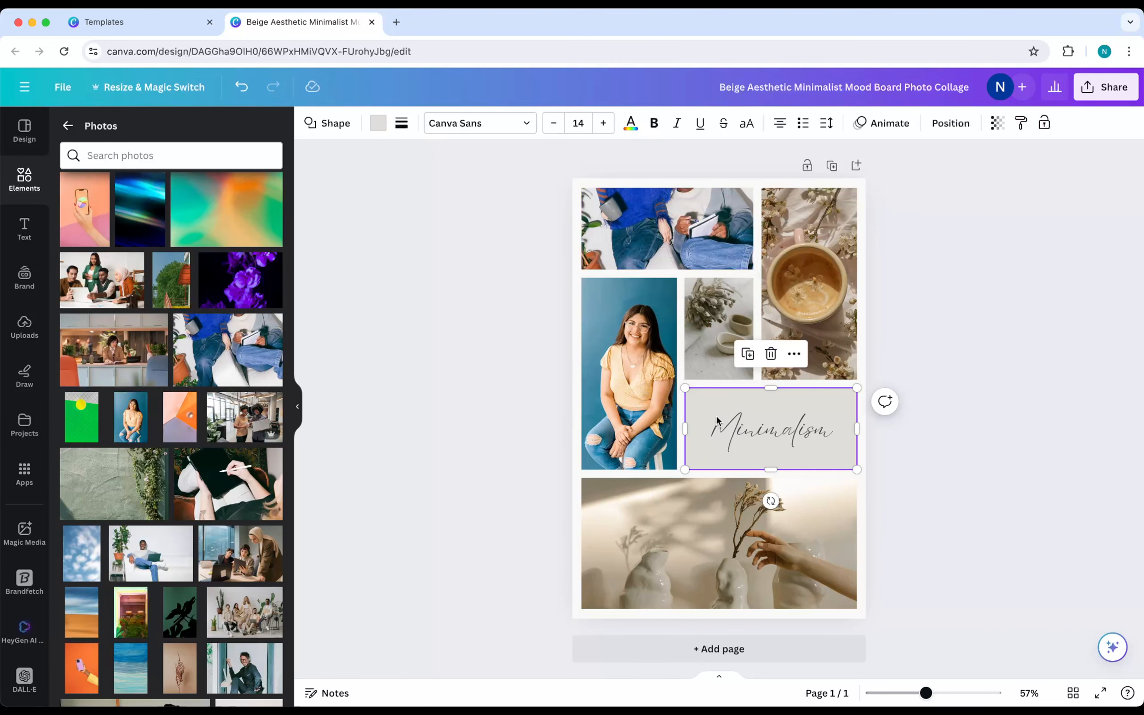
{"action": "left_click", "coordinate": [744, 434]}
{"action": "left_click", "coordinate": [746, 433]}
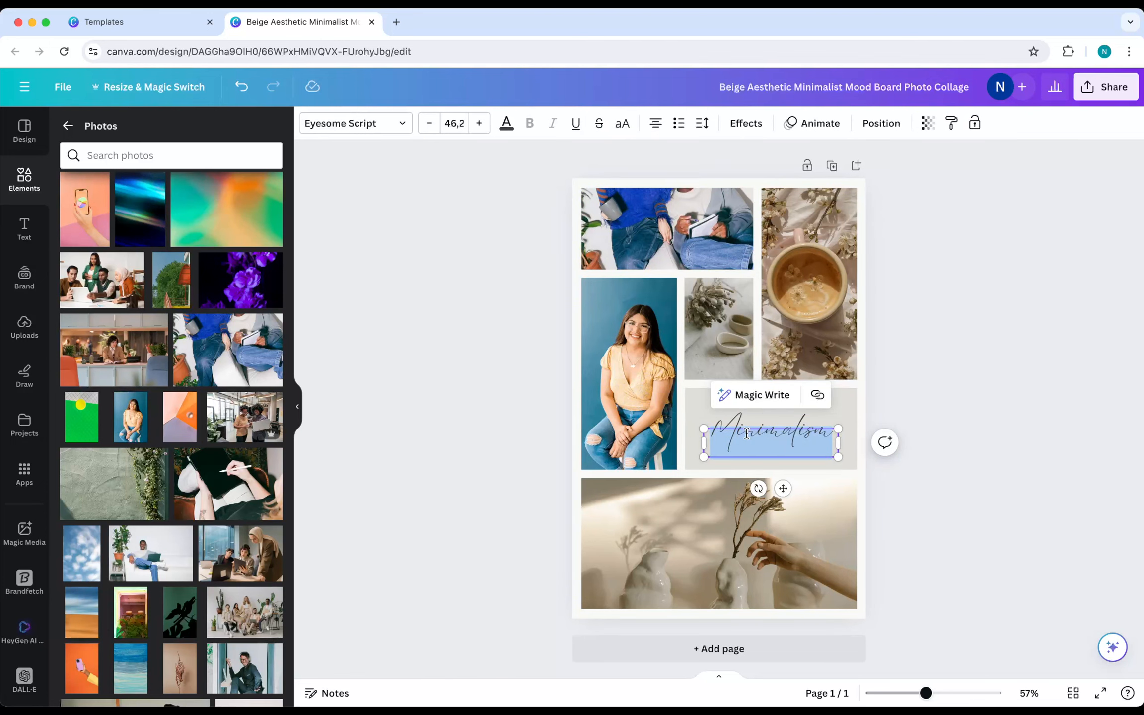
{"action": "type", "text": "Subs"}
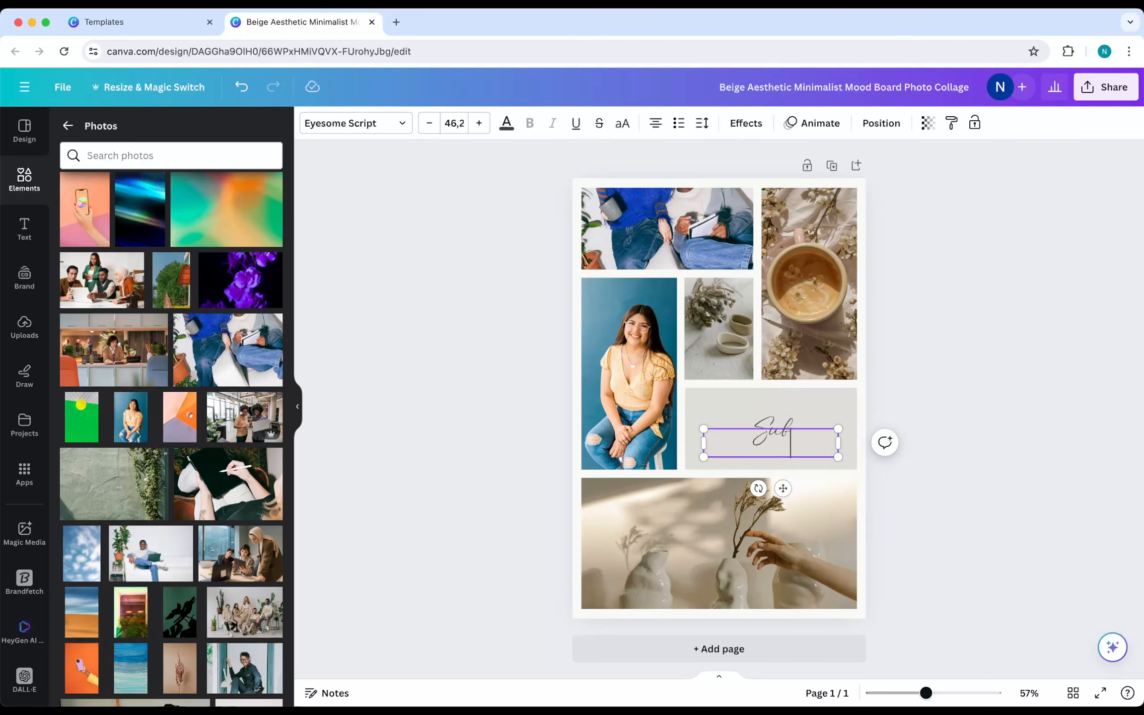
{"action": "type", "text": "cri"}
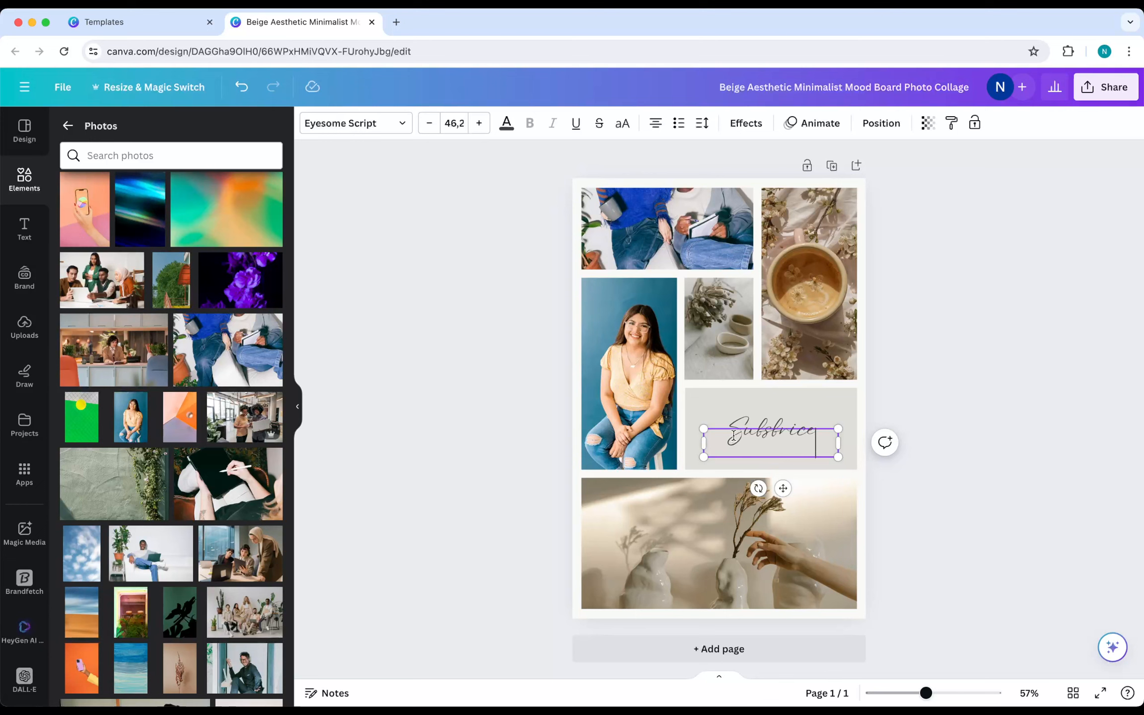
{"action": "type", "text": "be"}
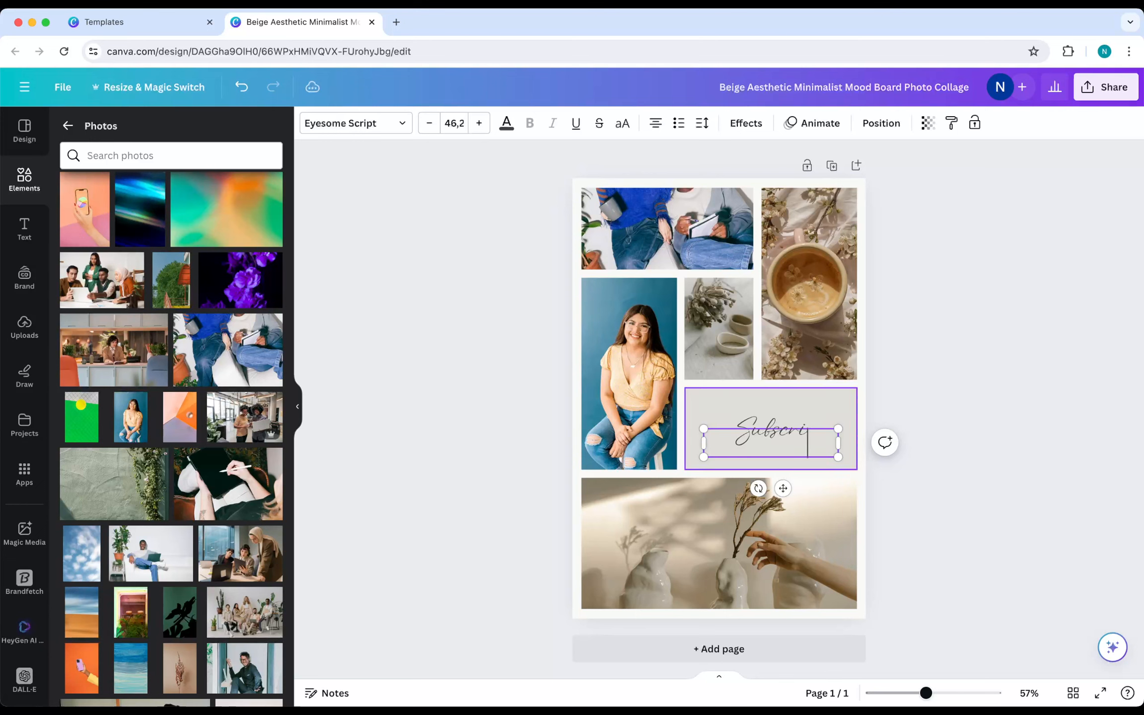
{"action": "left_click", "coordinate": [576, 366]}
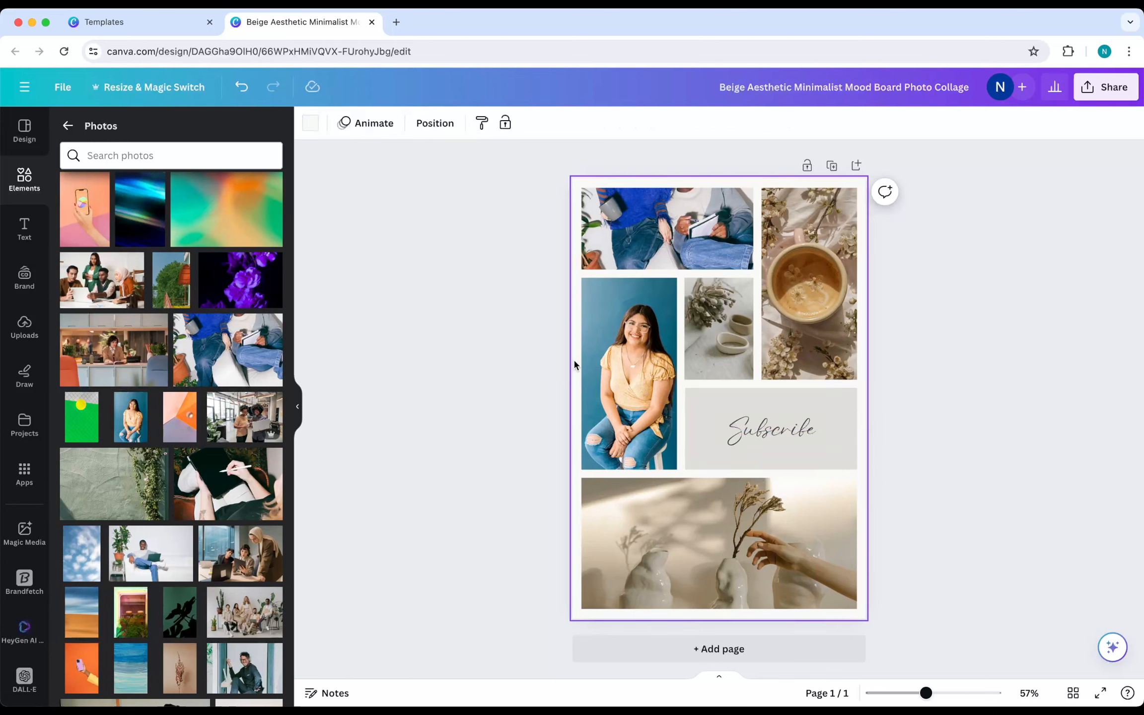
Step: Change the fill of the box behind the "Subscribe" text to the document's off-white color
{"action": "left_click", "coordinate": [702, 408]}
{"action": "left_click", "coordinate": [377, 123]}
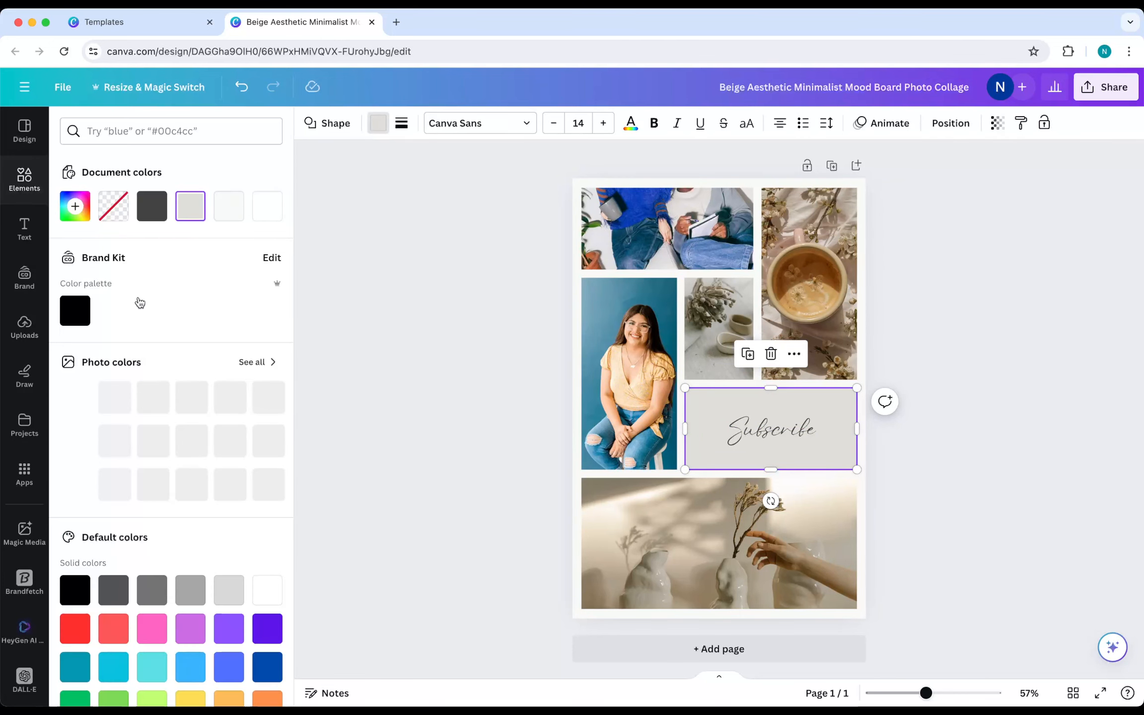
{"action": "left_click", "coordinate": [227, 208]}
{"action": "key", "text": "Escape"}
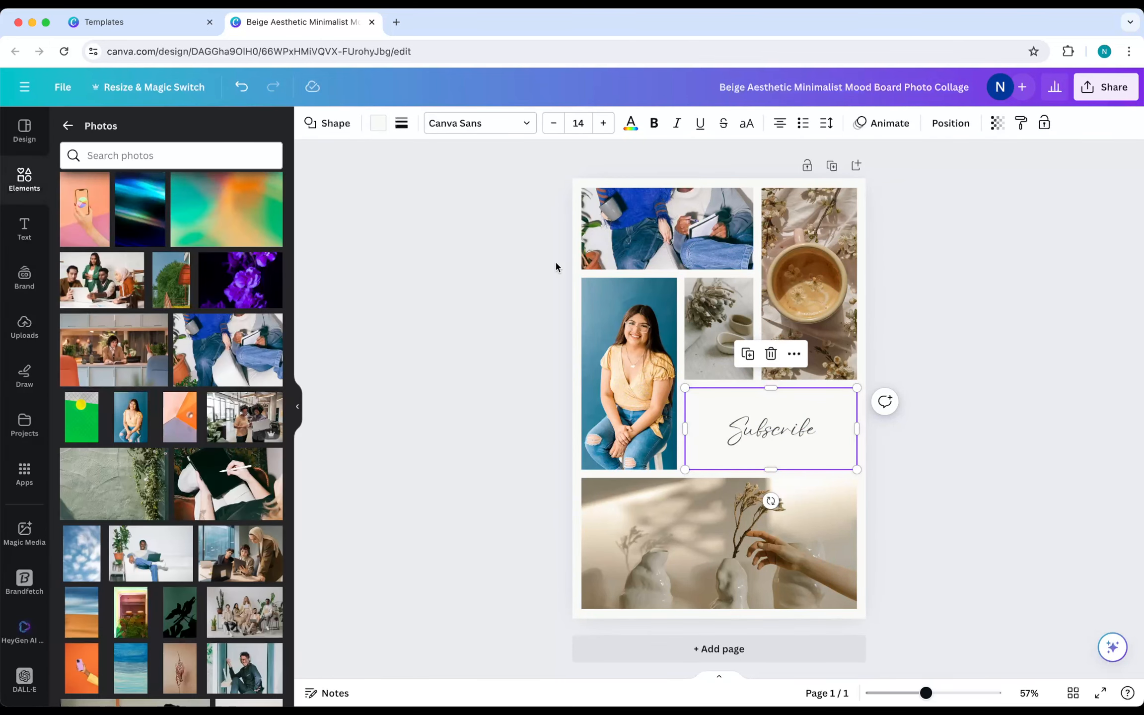
Step: Set the page background to the slate blue from the denim photo's color palette
{"action": "left_click", "coordinate": [577, 194]}
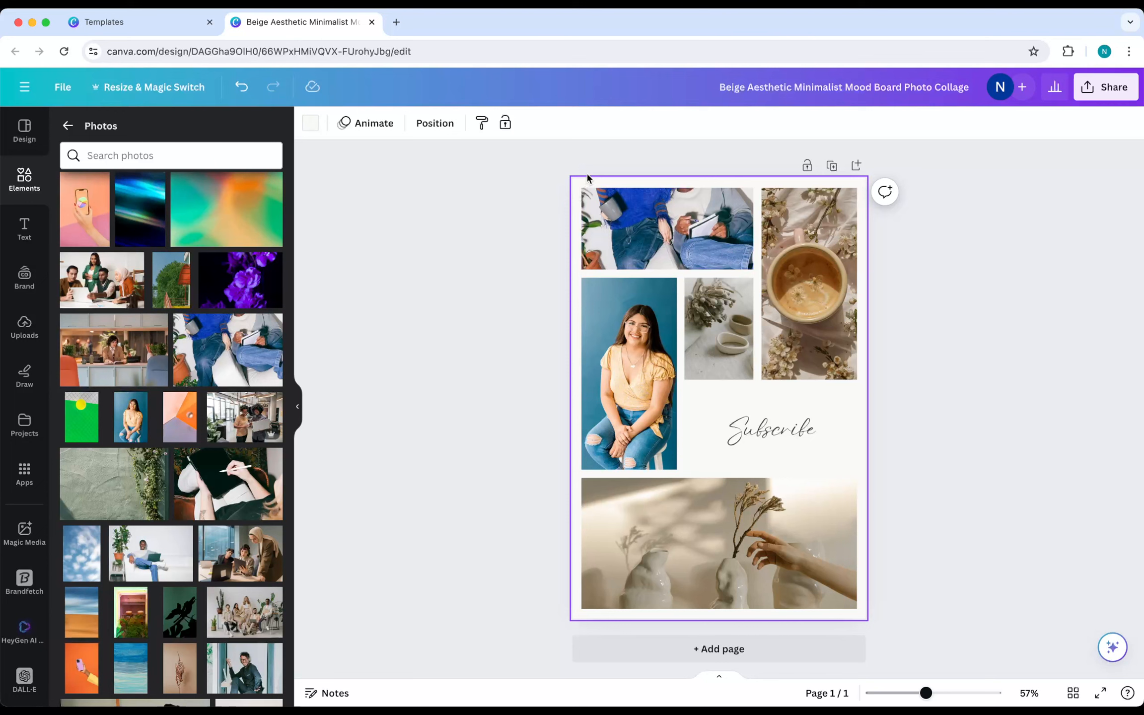
{"action": "left_click", "coordinate": [310, 123]}
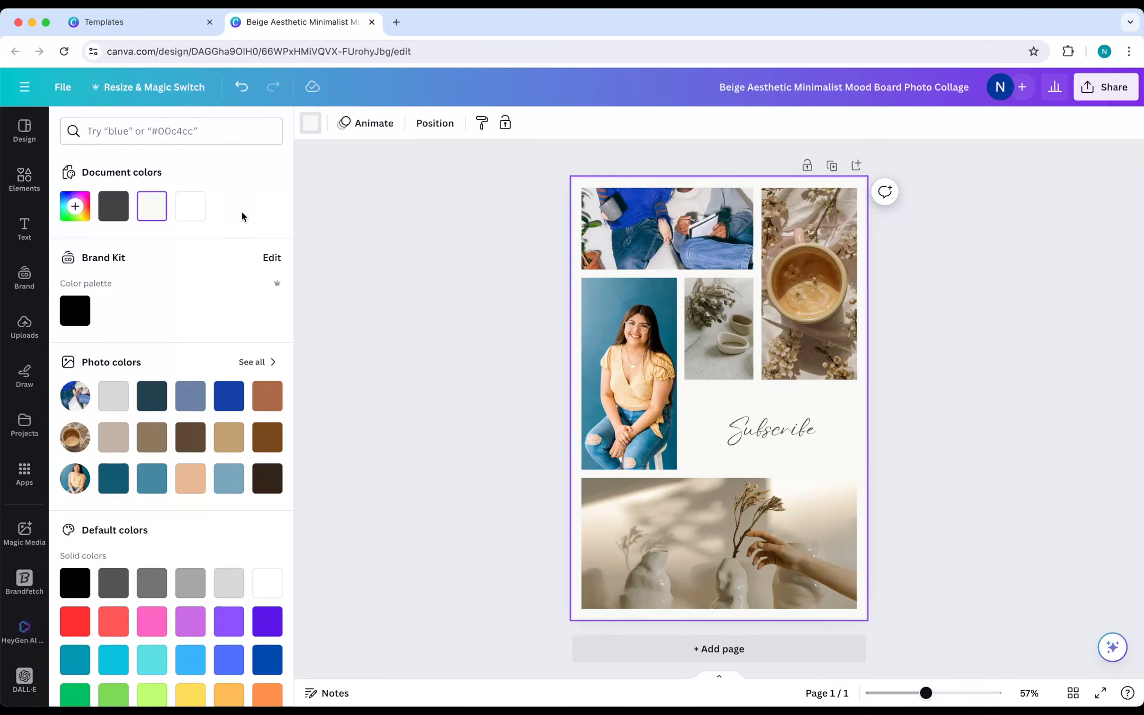
{"action": "left_click", "coordinate": [182, 399]}
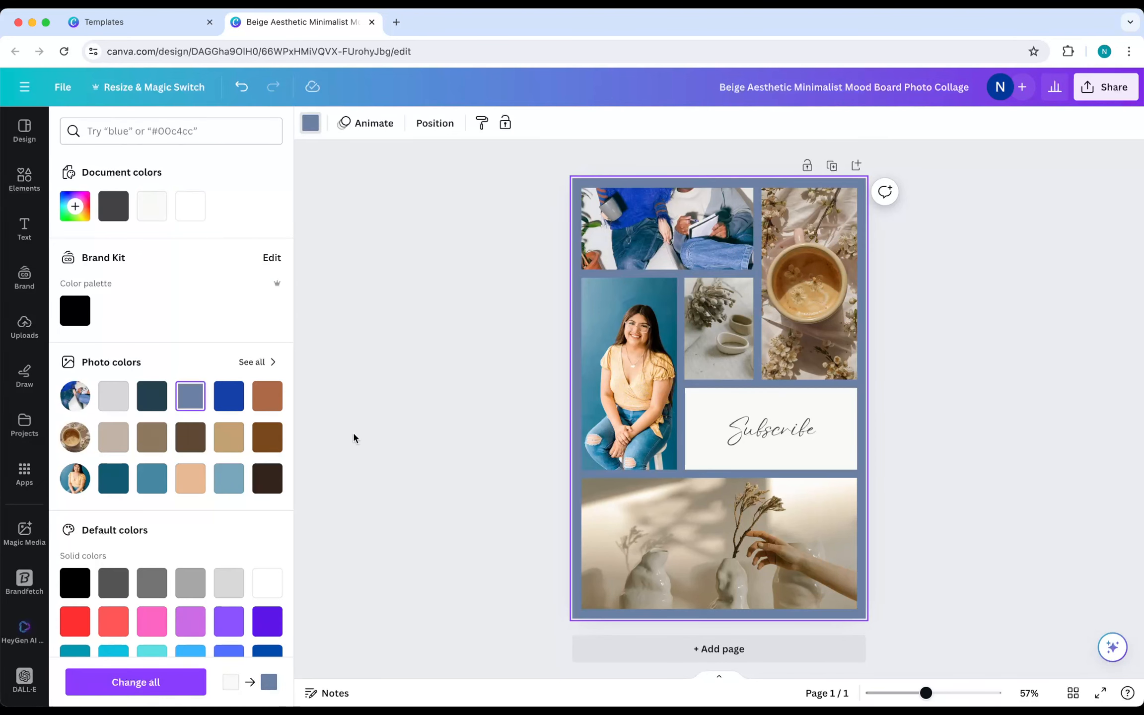
{"action": "key", "text": "Escape"}
{"action": "left_click", "coordinate": [298, 403]}
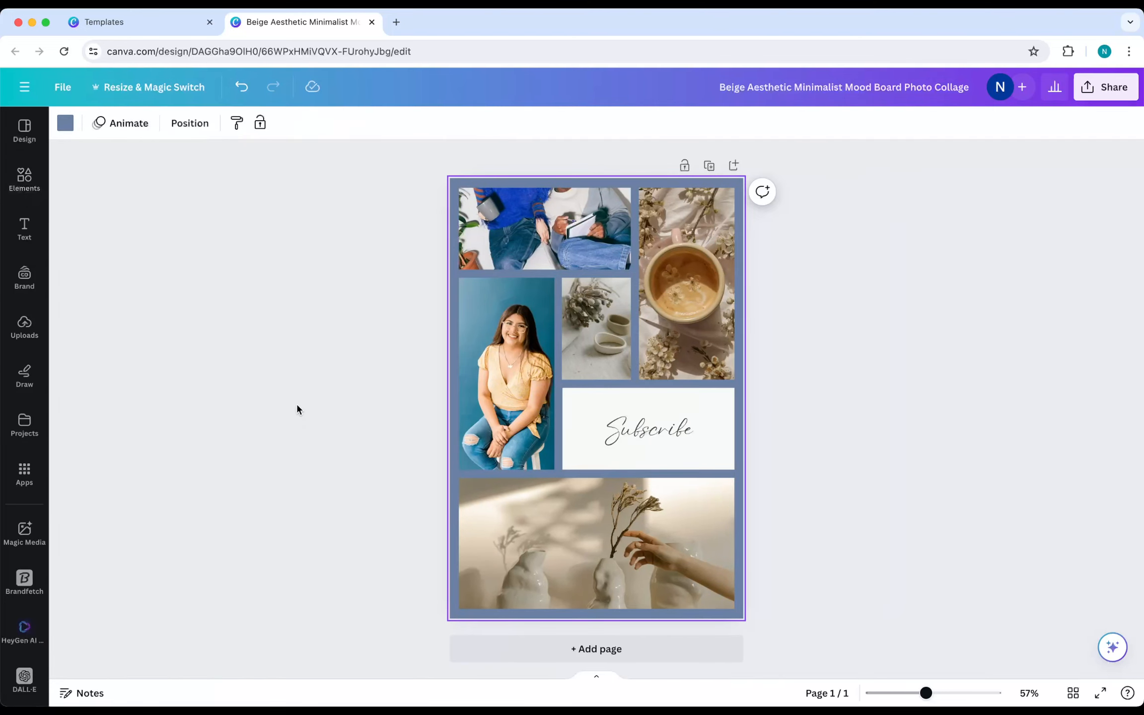
{"action": "left_click", "coordinate": [491, 519]}
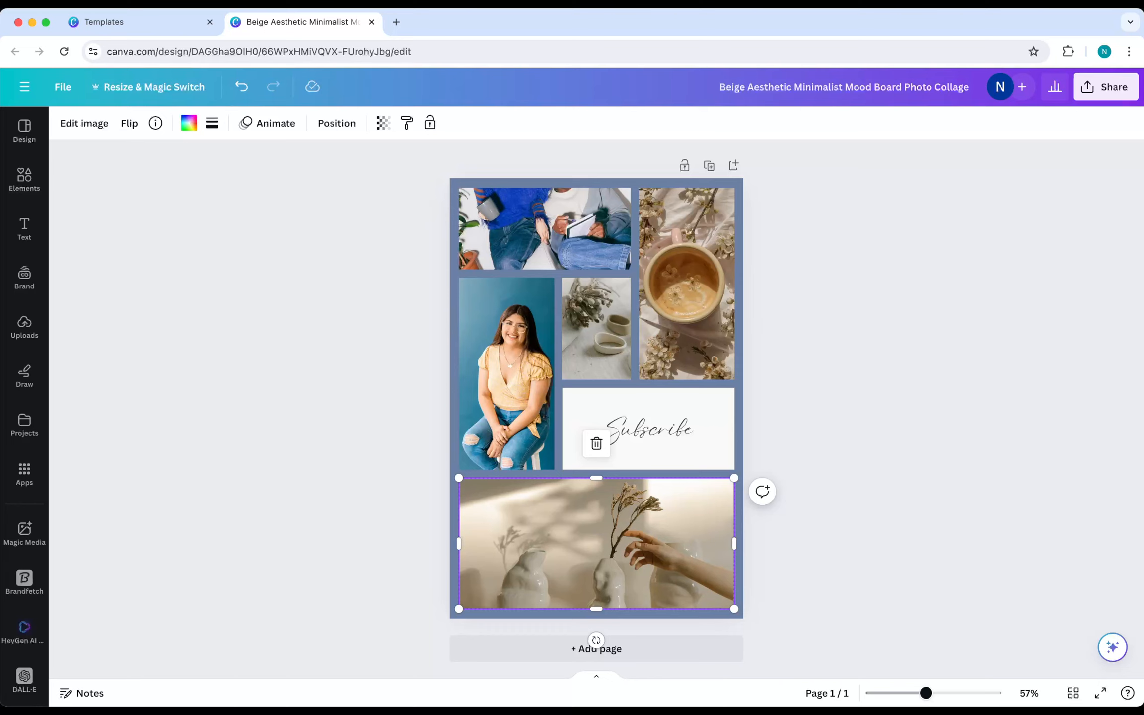
{"action": "key", "text": "Delete"}
{"action": "key", "text": "super+z"}
{"action": "left_click", "coordinate": [375, 268]}
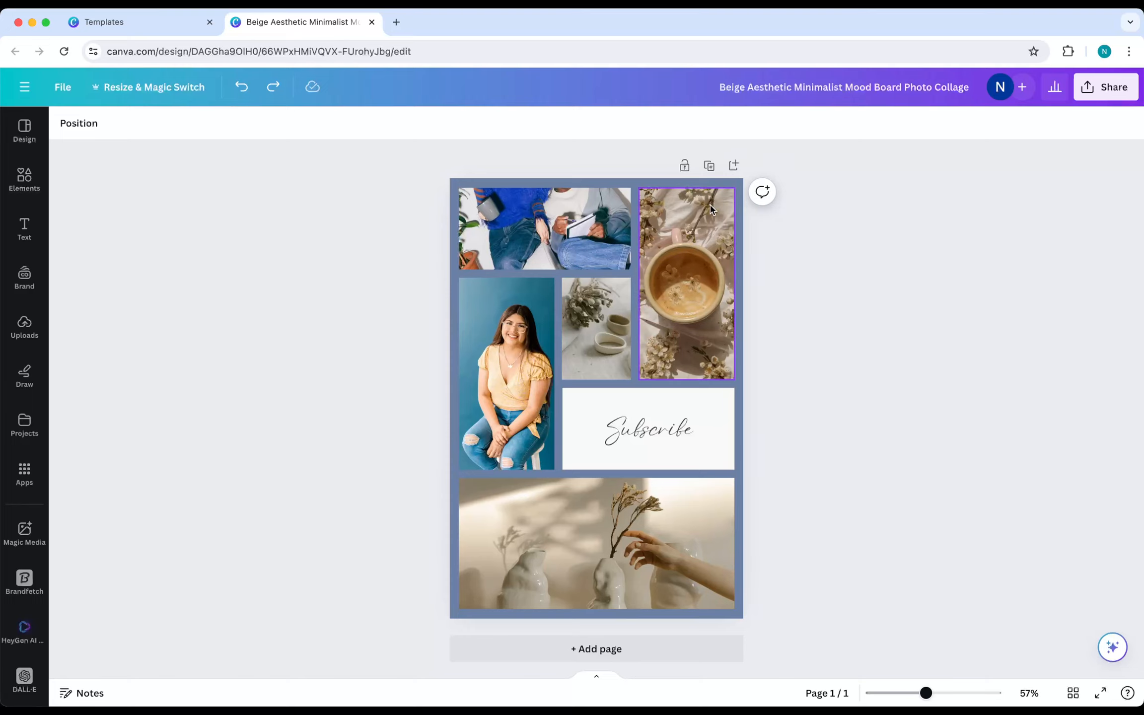
Step: Add a second page after the collage and remove its blue background
{"action": "left_click", "coordinate": [733, 165]}
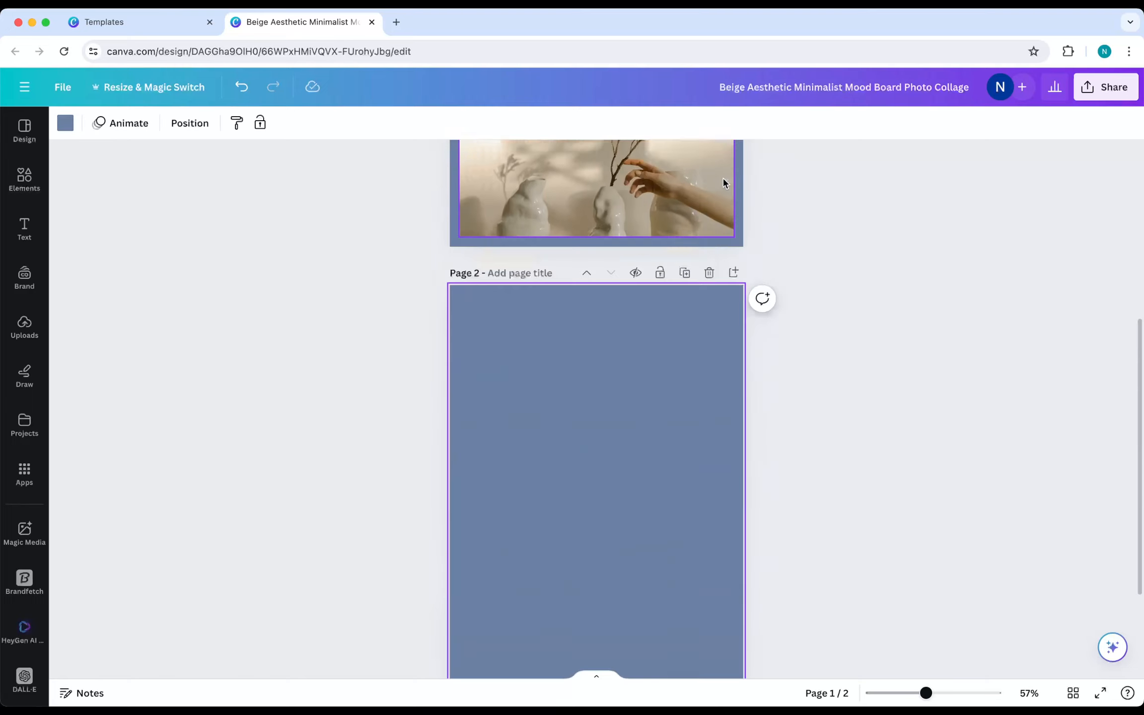
{"action": "key", "text": "Delete"}
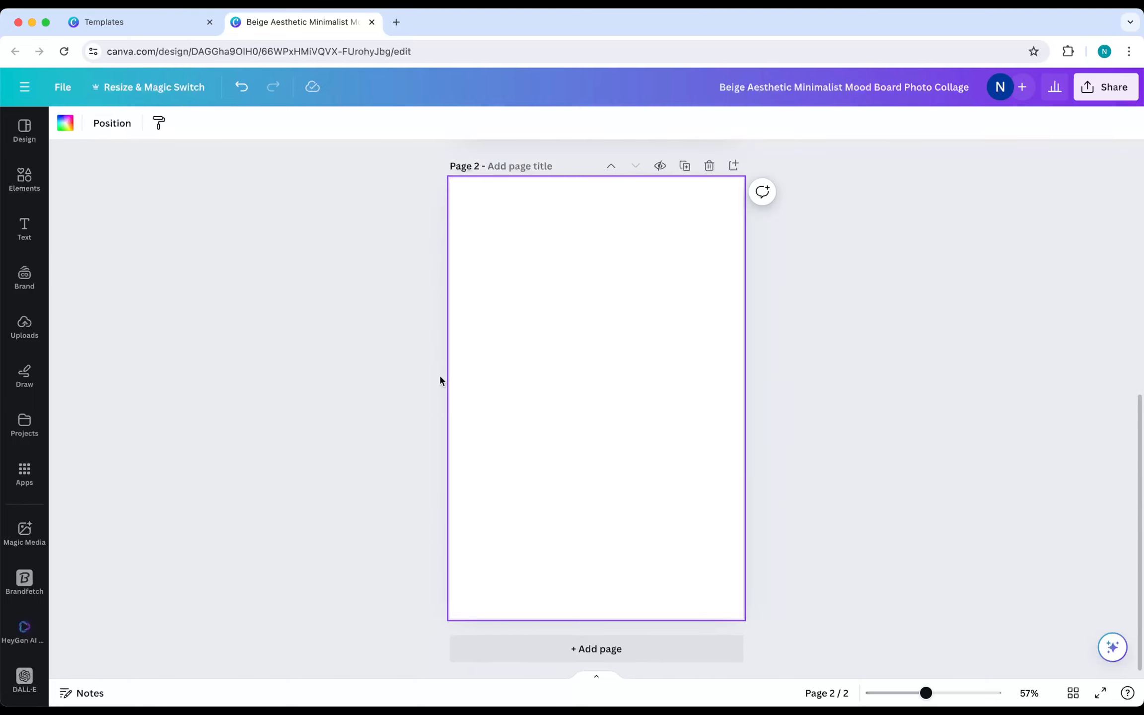
Step: Try filling page 2 with a three-photo grid of two small stacked cells beside one tall cell, and undo it
{"action": "left_click", "coordinate": [24, 179]}
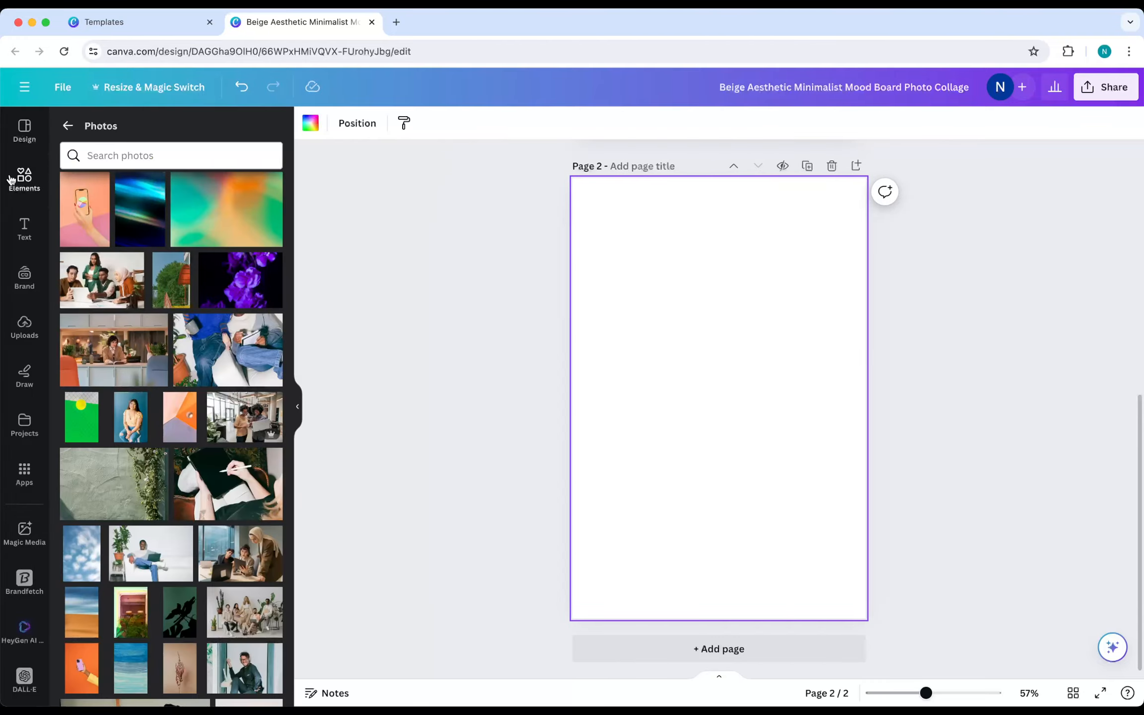
{"action": "left_click", "coordinate": [68, 125]}
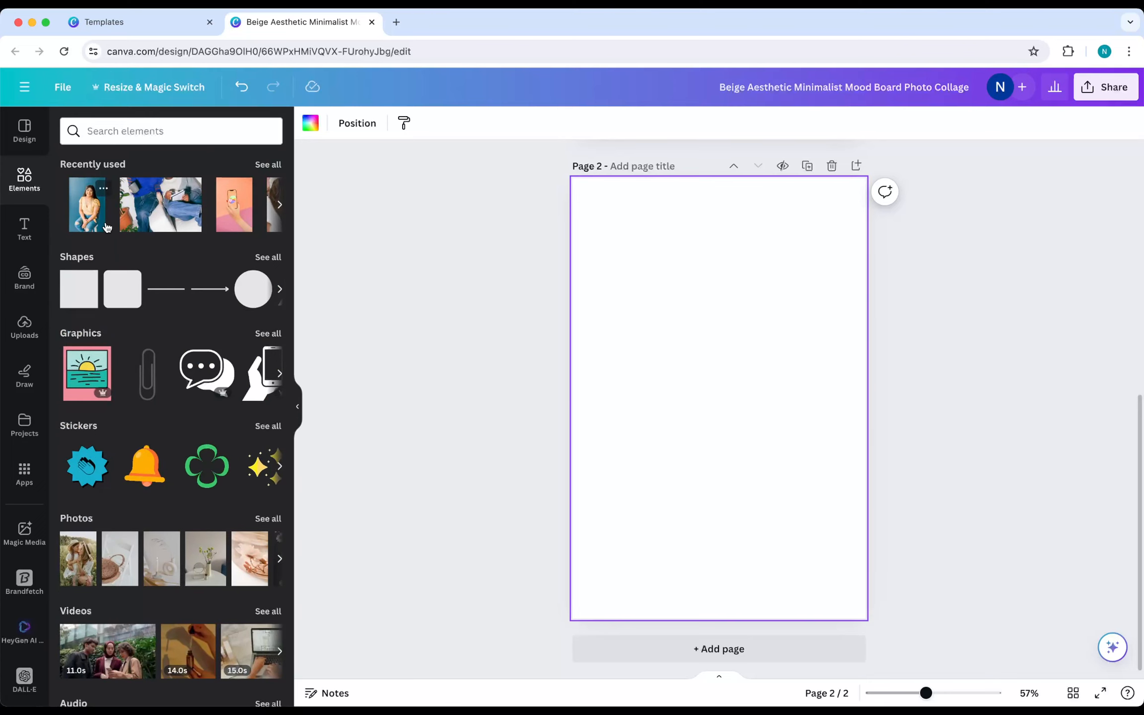
{"action": "scroll", "coordinate": [106, 227], "scroll_direction": "down", "scroll_amount": 5}
{"action": "scroll", "coordinate": [106, 227], "scroll_direction": "down", "scroll_amount": 8}
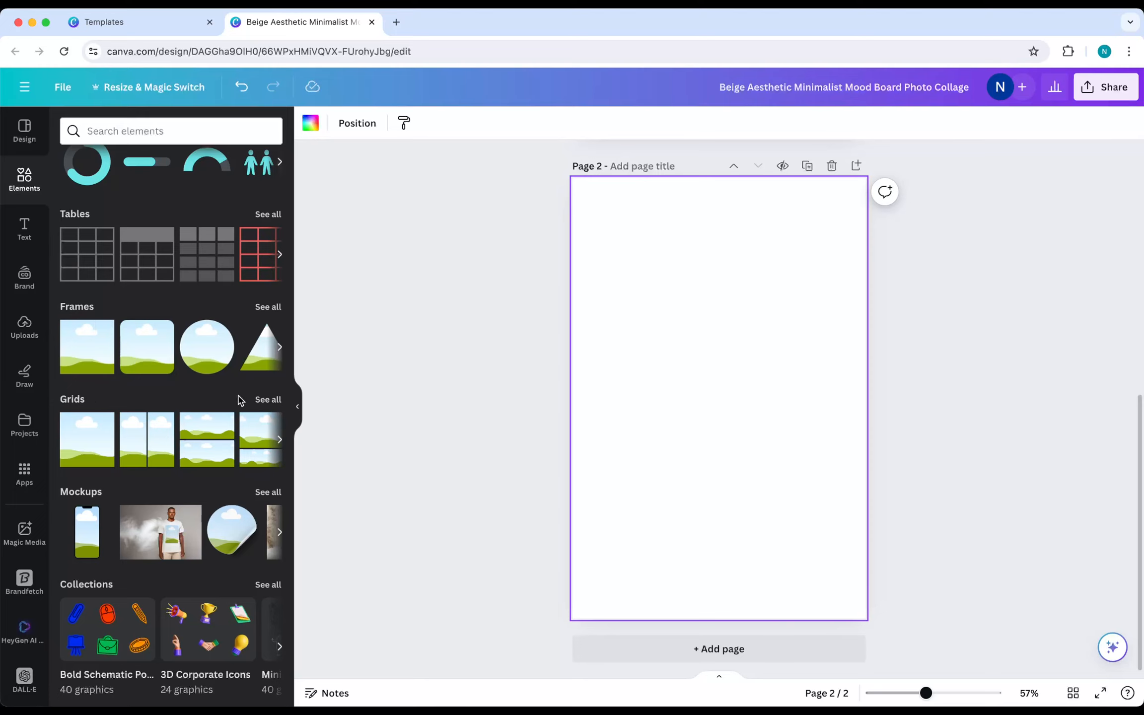
{"action": "left_click", "coordinate": [266, 399]}
{"action": "scroll", "coordinate": [193, 447], "scroll_direction": "down", "scroll_amount": 3}
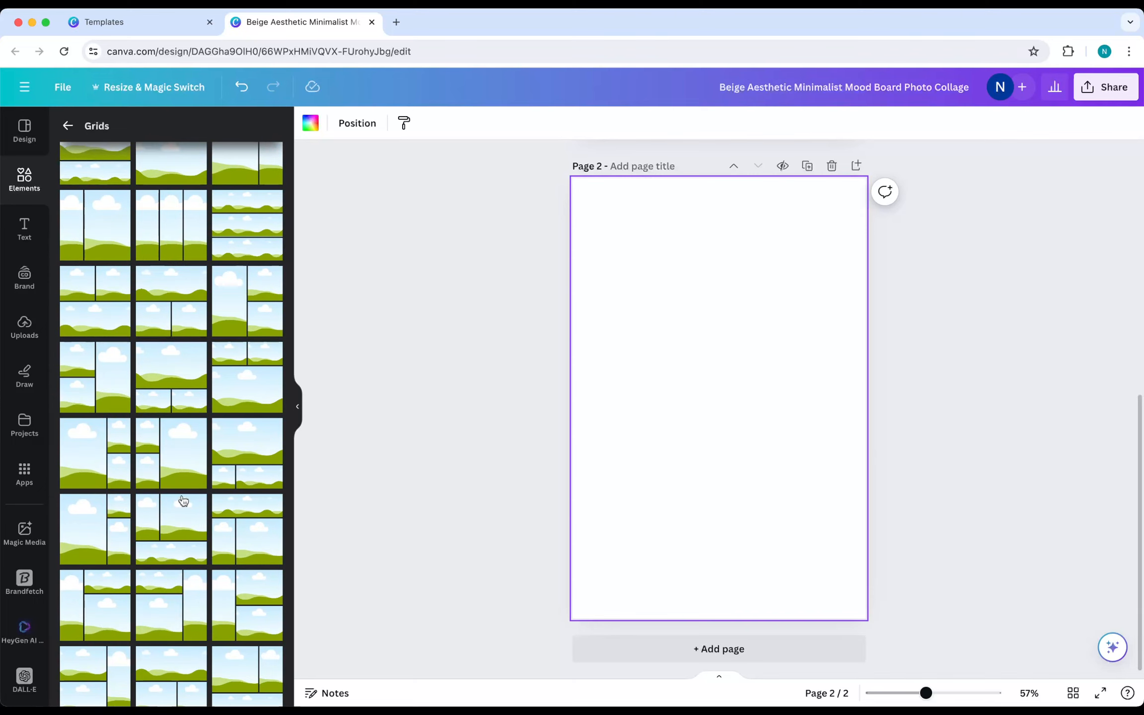
{"action": "left_click_drag", "start_coordinate": [174, 468], "coordinate": [634, 421]}
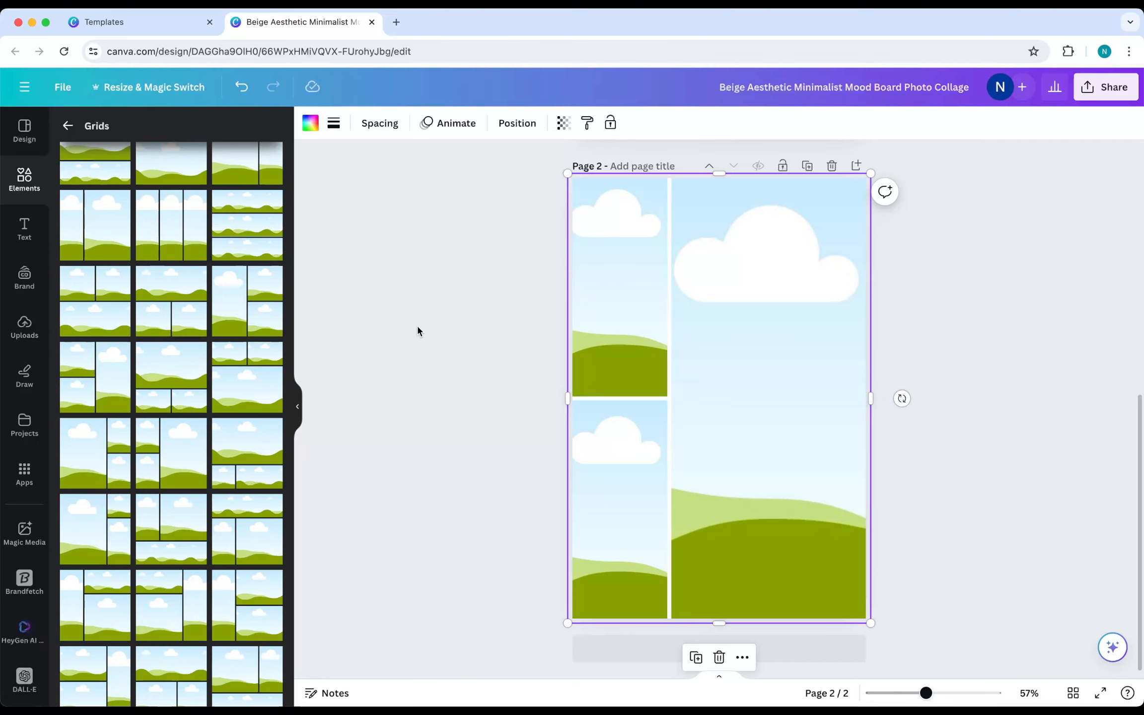
{"action": "key", "text": "super+z"}
Step: Add a basic square photo frame to the upper-left area of page 2
{"action": "left_click", "coordinate": [67, 125]}
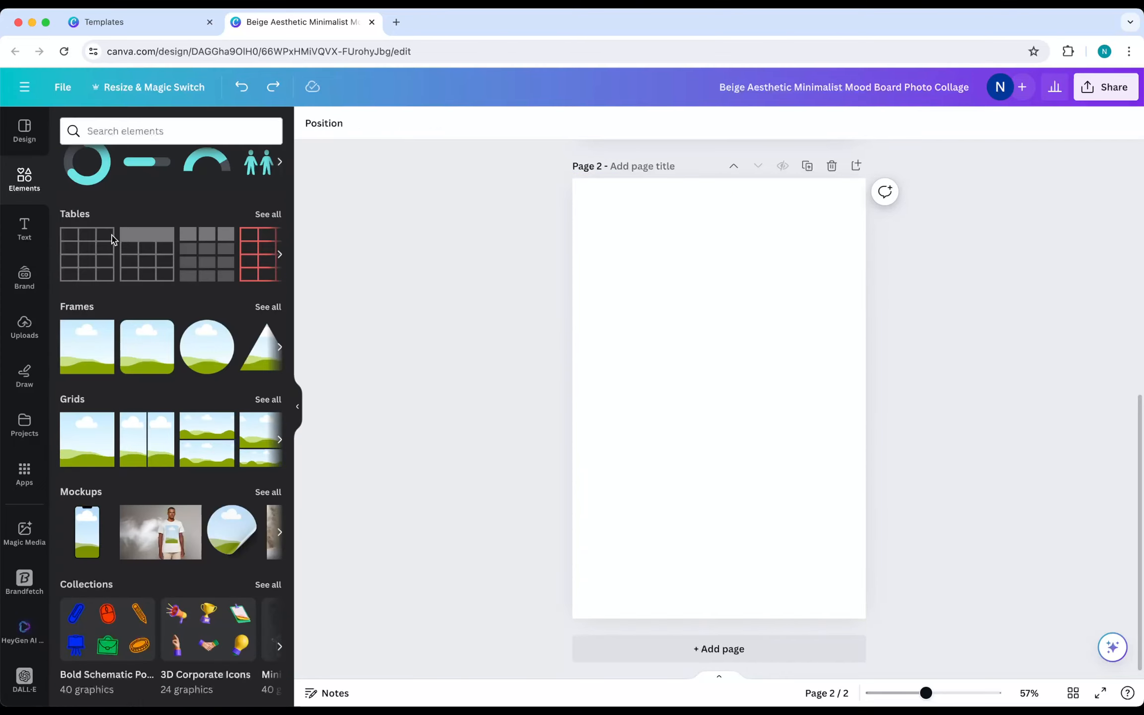
{"action": "left_click", "coordinate": [261, 307]}
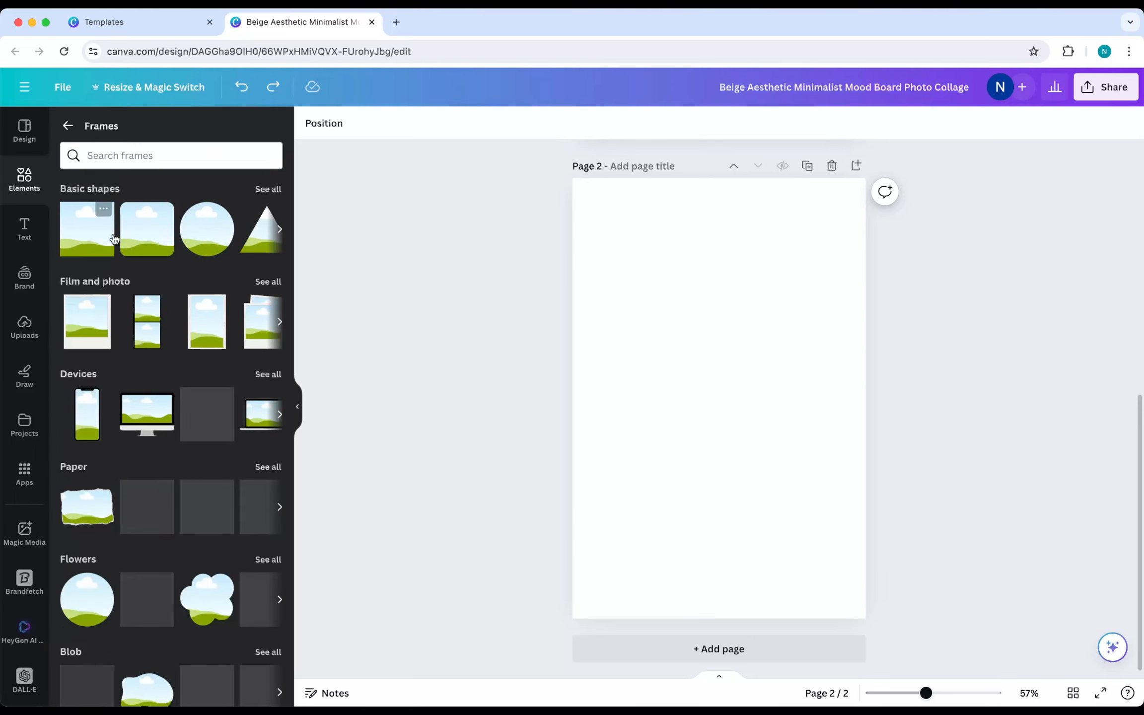
{"action": "scroll", "coordinate": [146, 344], "scroll_direction": "down", "scroll_amount": 1}
{"action": "scroll", "coordinate": [147, 344], "scroll_direction": "up", "scroll_amount": 1}
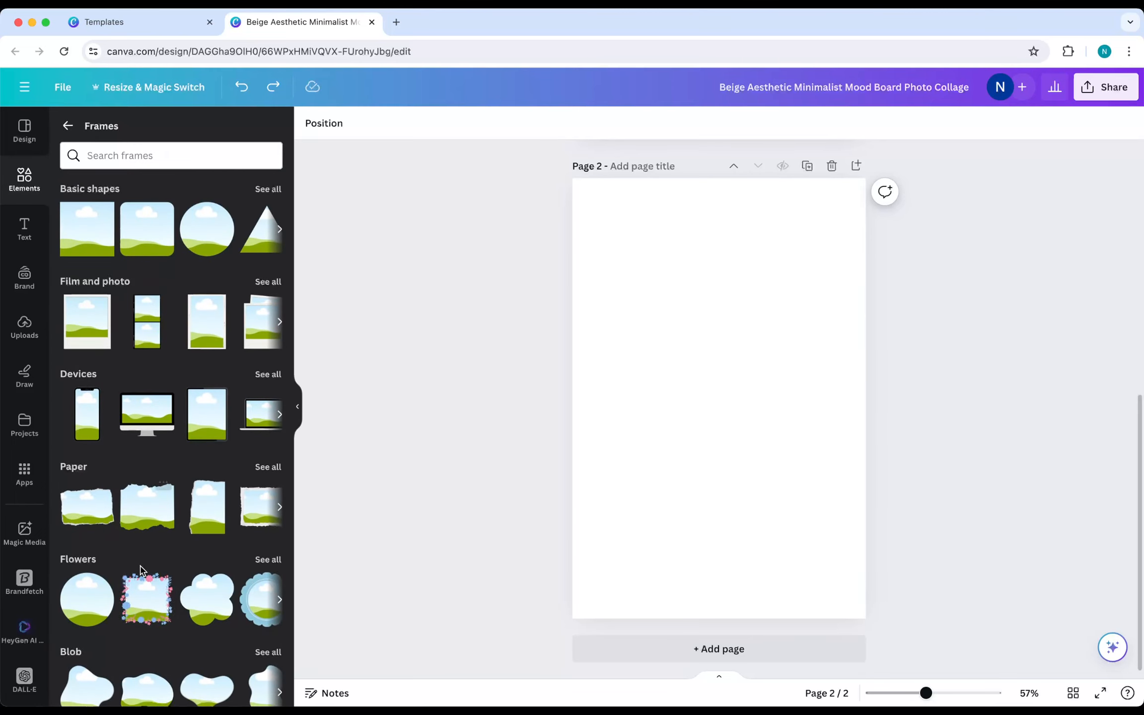
{"action": "scroll", "coordinate": [112, 623], "scroll_direction": "down", "scroll_amount": 5}
{"action": "scroll", "coordinate": [116, 629], "scroll_direction": "up", "scroll_amount": 5}
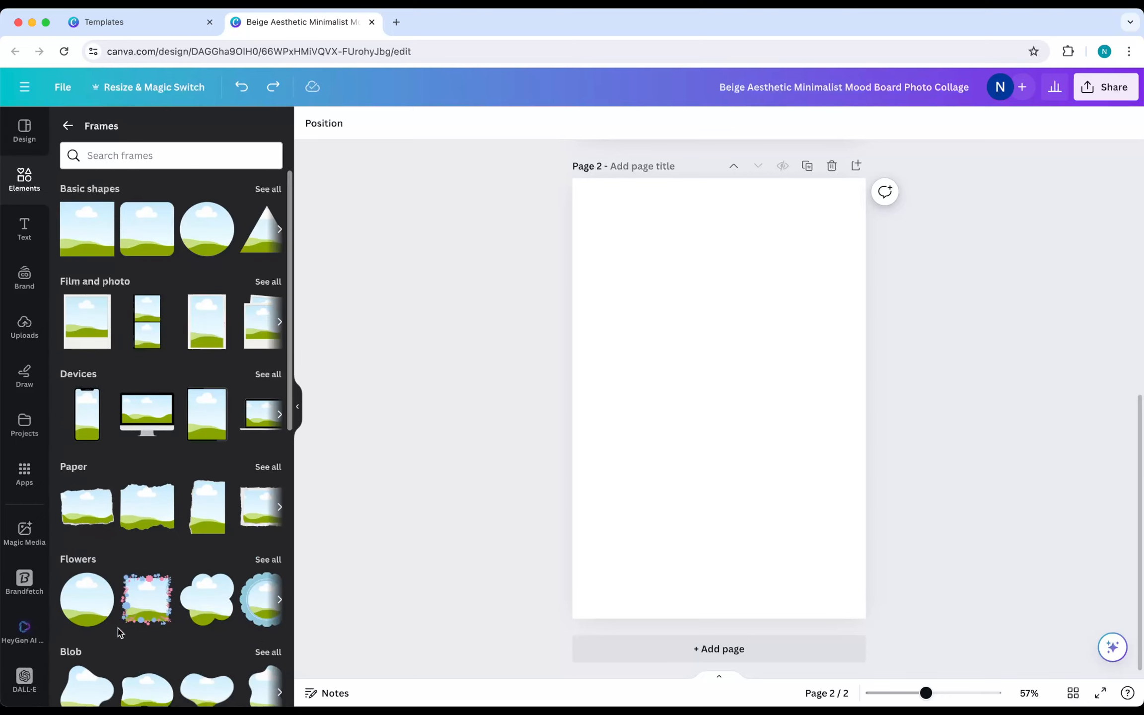
{"action": "left_click_drag", "start_coordinate": [85, 230], "coordinate": [616, 243]}
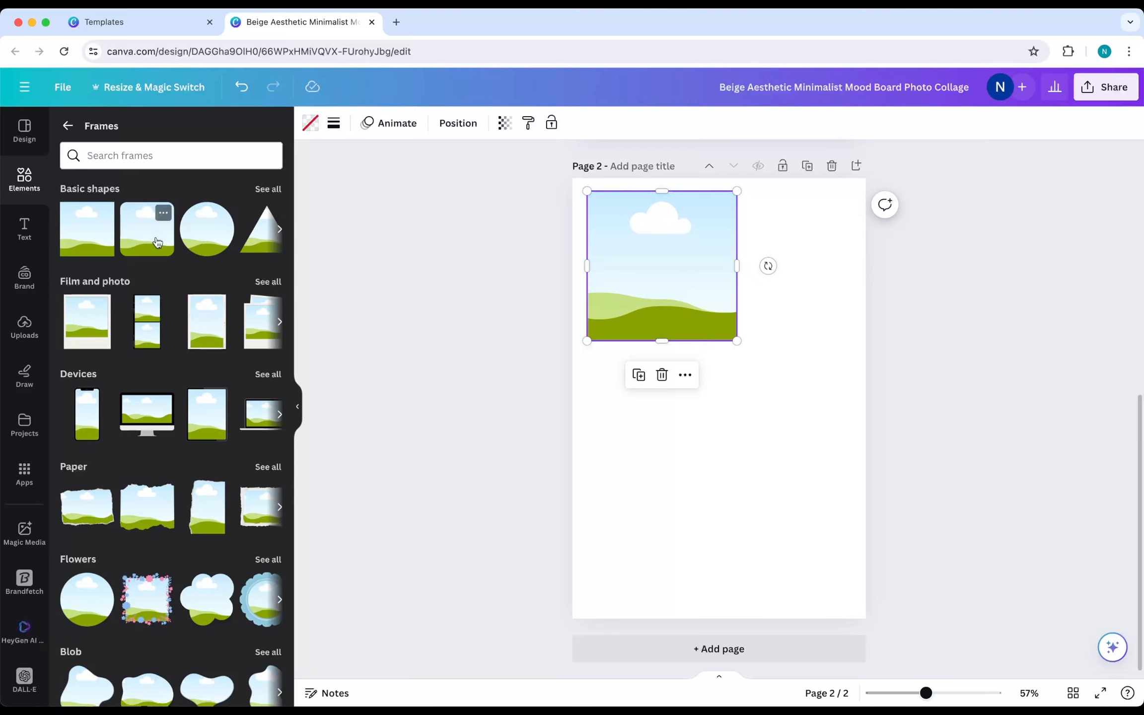
Step: Add a torn-paper frame to the right side of page 2, tilt it clockwise and shift it slightly upward
{"action": "left_click_drag", "start_coordinate": [149, 511], "coordinate": [712, 400]}
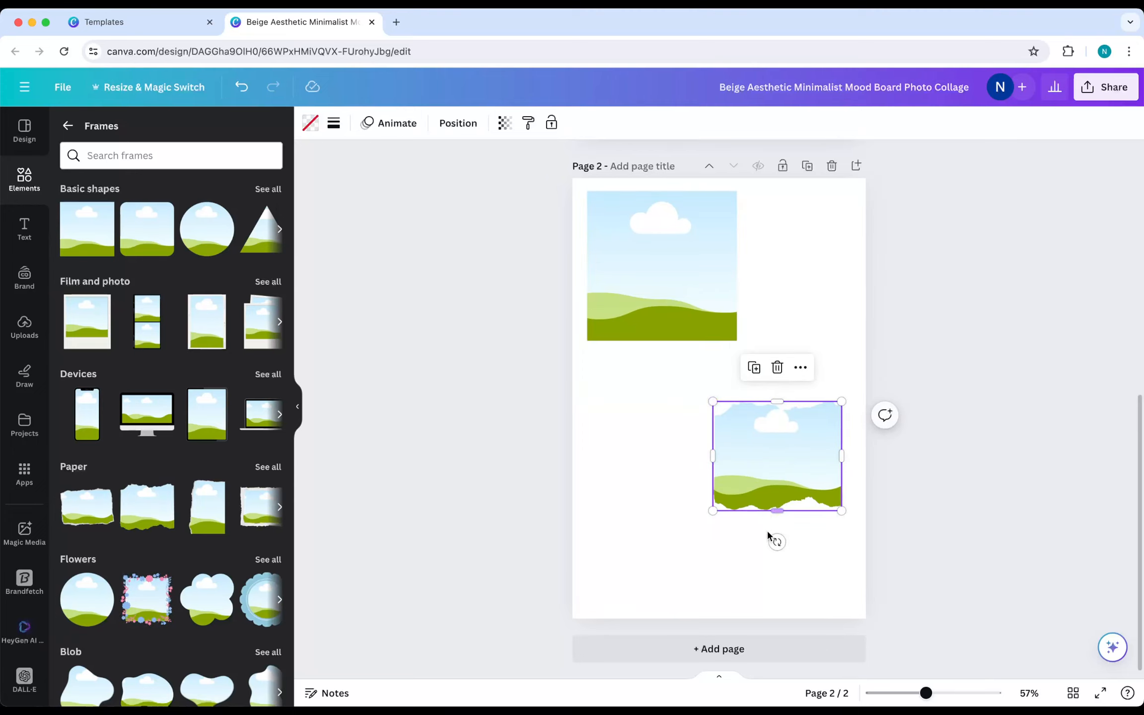
{"action": "left_click_drag", "start_coordinate": [776, 541], "coordinate": [750, 527]}
{"action": "left_click_drag", "start_coordinate": [795, 439], "coordinate": [794, 404]}
Step: Place a desktop monitor frame at the lower left of page 2 and a small phone frame just above it
{"action": "left_click_drag", "start_coordinate": [146, 413], "coordinate": [663, 570]}
{"action": "left_click_drag", "start_coordinate": [604, 521], "coordinate": [602, 541]}
{"action": "left_click", "coordinate": [268, 375]}
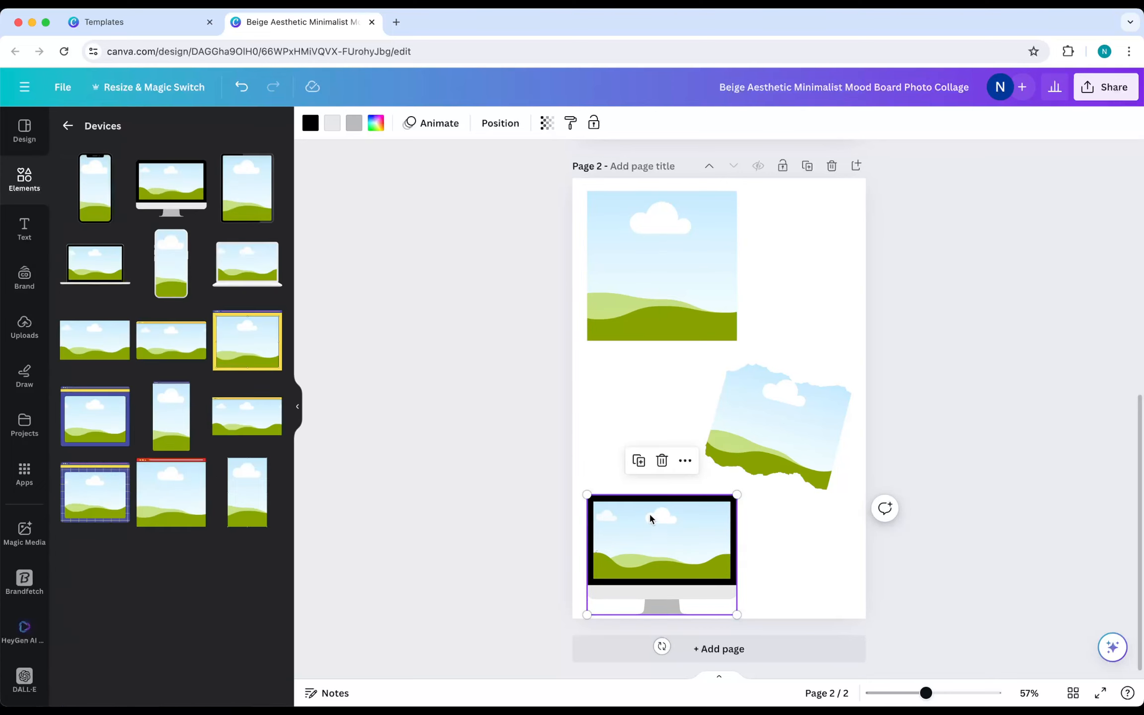
{"action": "scroll", "coordinate": [167, 479], "scroll_direction": "down", "scroll_amount": 2}
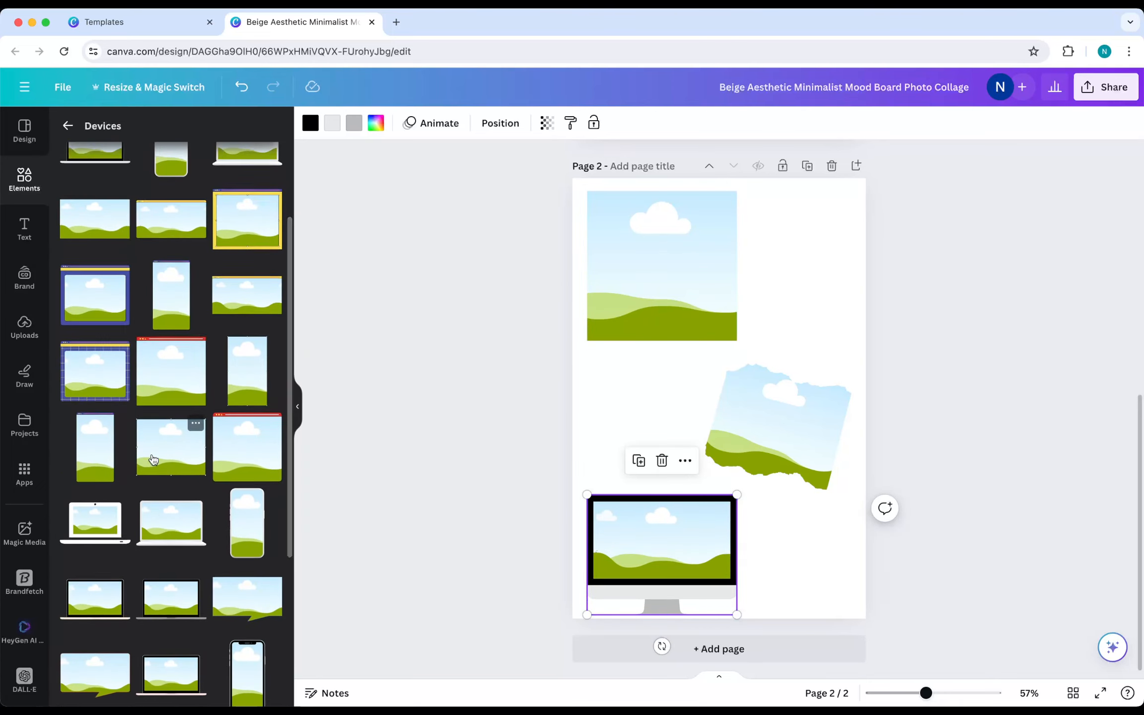
{"action": "scroll", "coordinate": [158, 447], "scroll_direction": "down", "scroll_amount": 1}
{"action": "left_click_drag", "start_coordinate": [247, 457], "coordinate": [633, 390]}
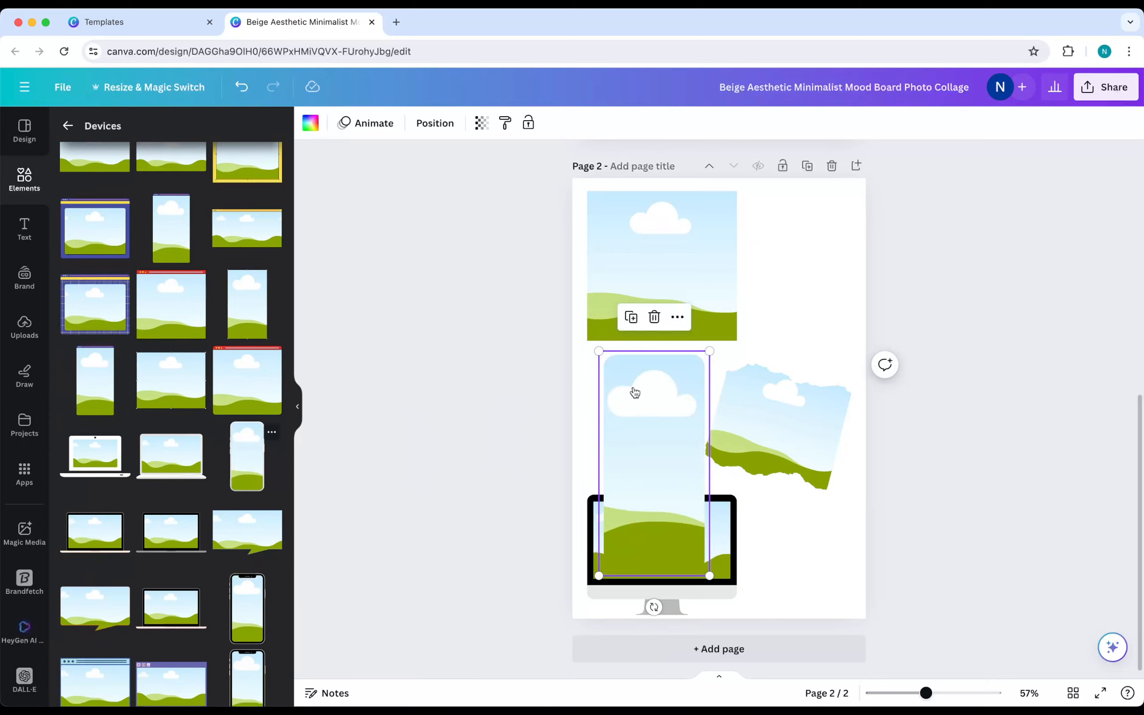
{"action": "left_click_drag", "start_coordinate": [709, 576], "coordinate": [660, 478]}
Step: Fill the square frame on page 2 with the stock photo of yellow tulips on a green background
{"action": "left_click", "coordinate": [647, 282]}
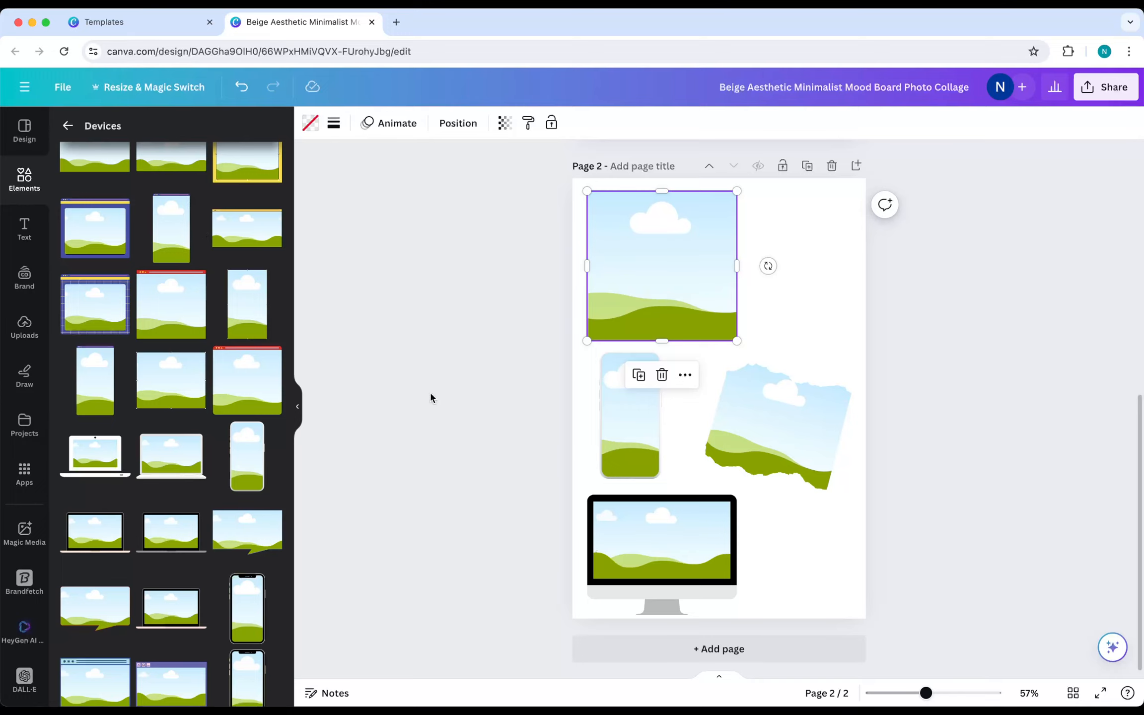
{"action": "left_click", "coordinate": [68, 127]}
{"action": "left_click", "coordinate": [68, 127]}
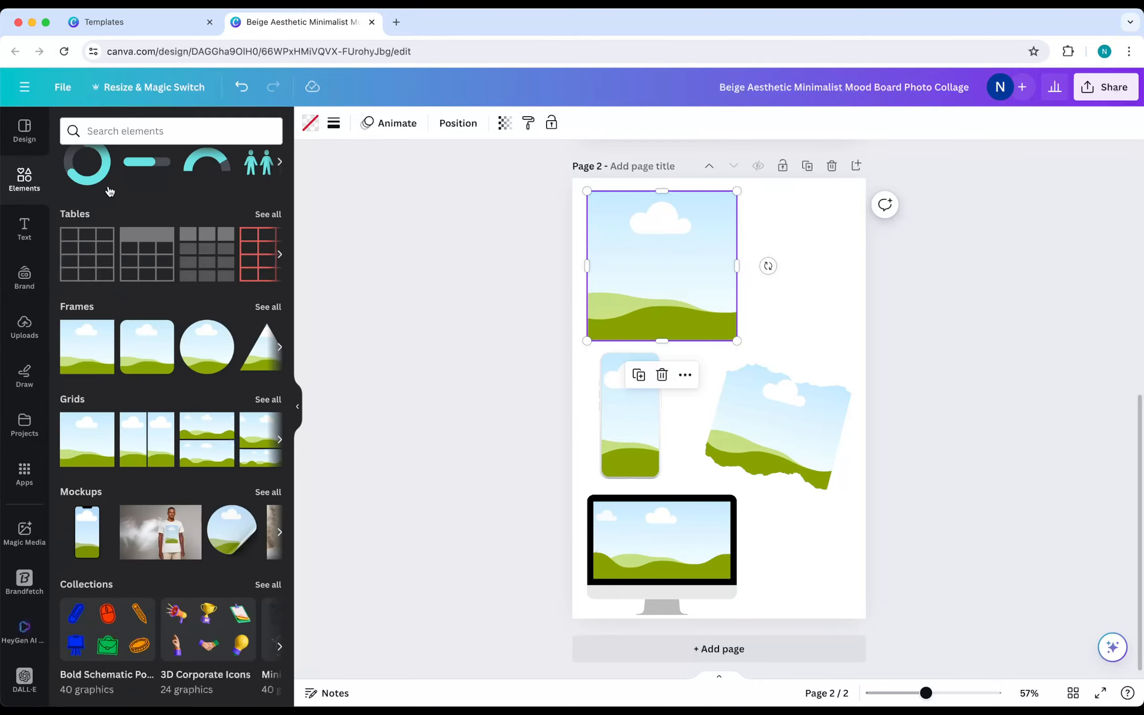
{"action": "scroll", "coordinate": [183, 348], "scroll_direction": "up", "scroll_amount": 15}
{"action": "scroll", "coordinate": [183, 347], "scroll_direction": "up", "scroll_amount": 3}
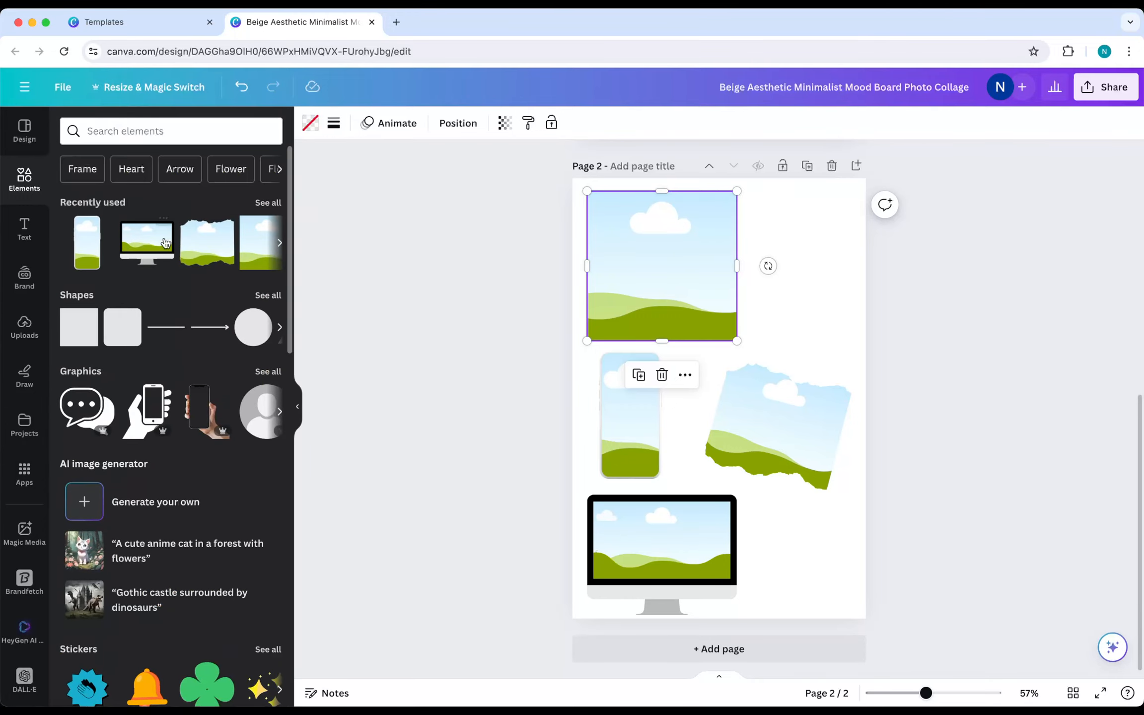
{"action": "scroll", "coordinate": [253, 271], "scroll_direction": "down", "scroll_amount": 9}
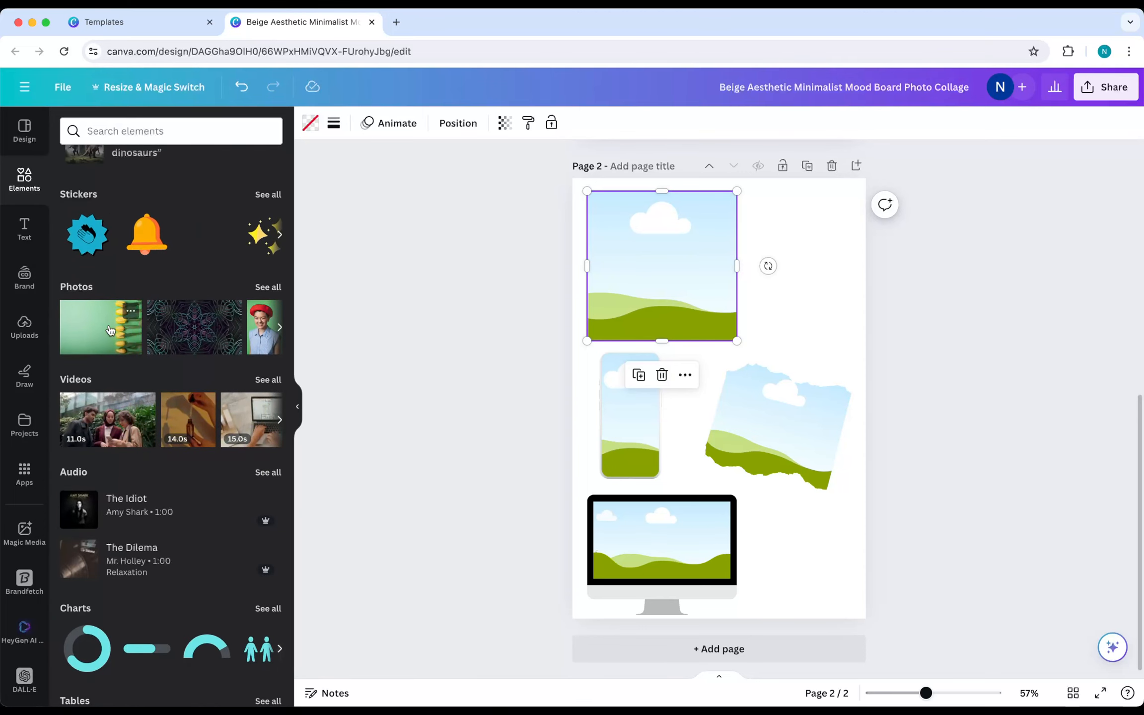
{"action": "left_click_drag", "start_coordinate": [104, 325], "coordinate": [625, 293]}
{"action": "double_click", "coordinate": [676, 289]}
{"action": "left_click", "coordinate": [443, 242]}
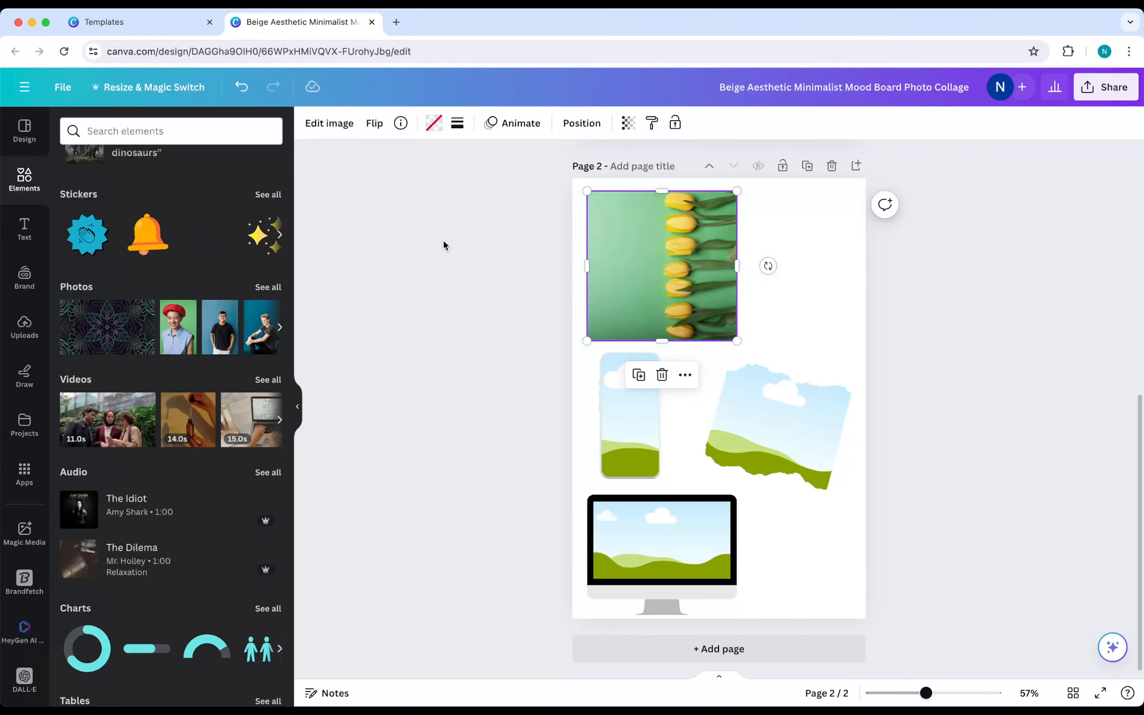
{"action": "left_click", "coordinate": [471, 297]}
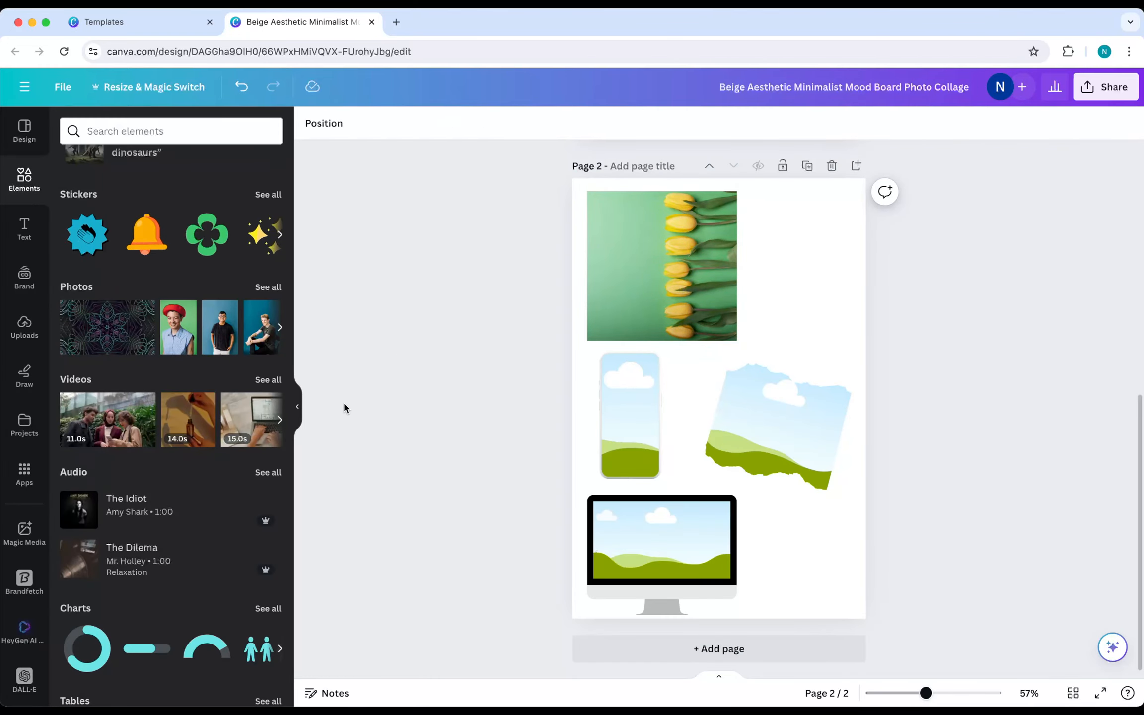
Step: Set page 2's background to black from the document colors
{"action": "left_click", "coordinate": [294, 401]}
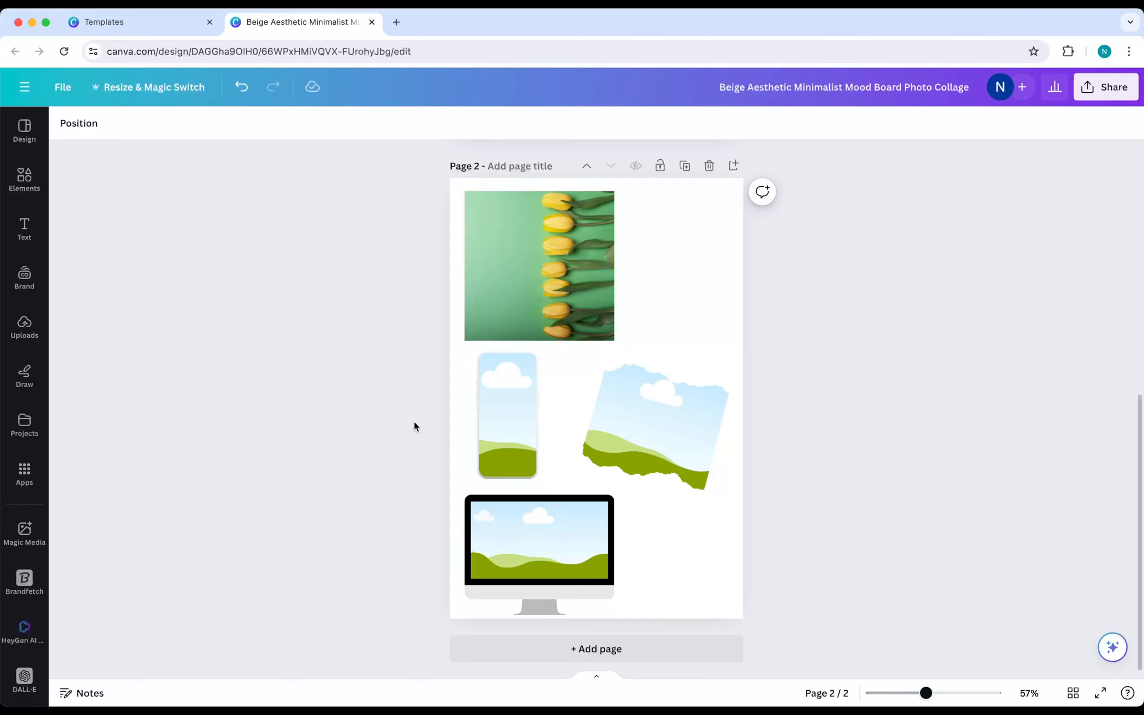
{"action": "left_click", "coordinate": [454, 413]}
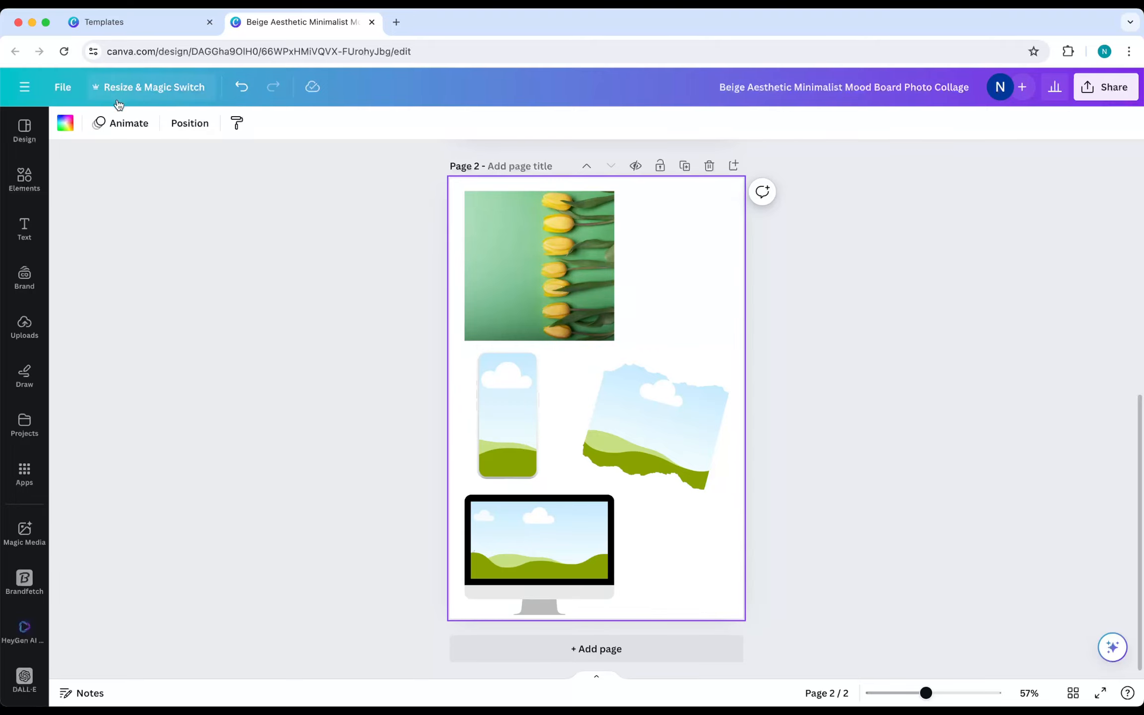
{"action": "left_click", "coordinate": [65, 123]}
{"action": "left_click", "coordinate": [107, 201]}
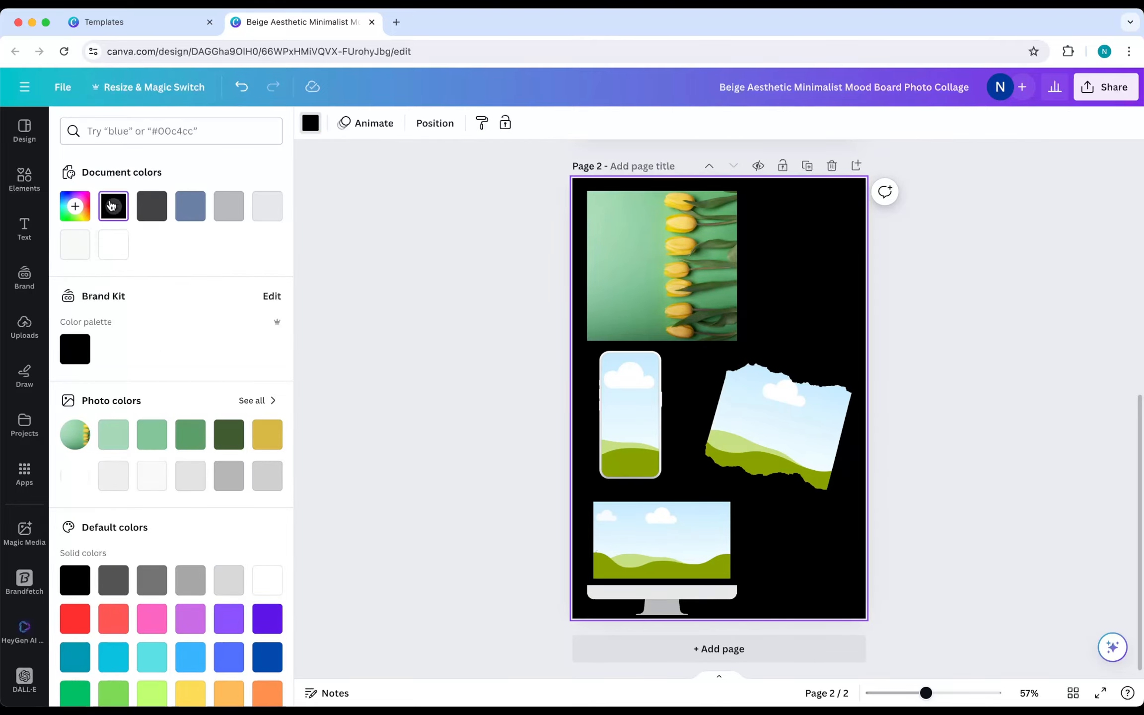
{"action": "left_click", "coordinate": [376, 334]}
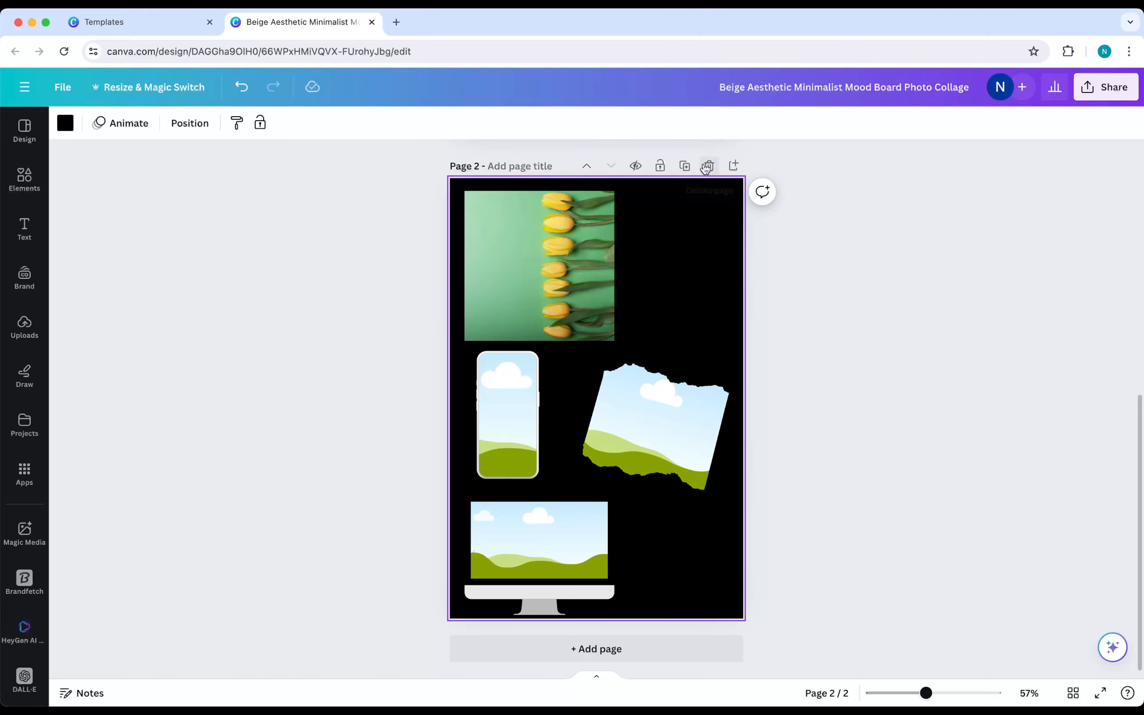
Step: Delete page 2 and shorten the design title to "Photo Collage"
{"action": "left_click", "coordinate": [708, 165]}
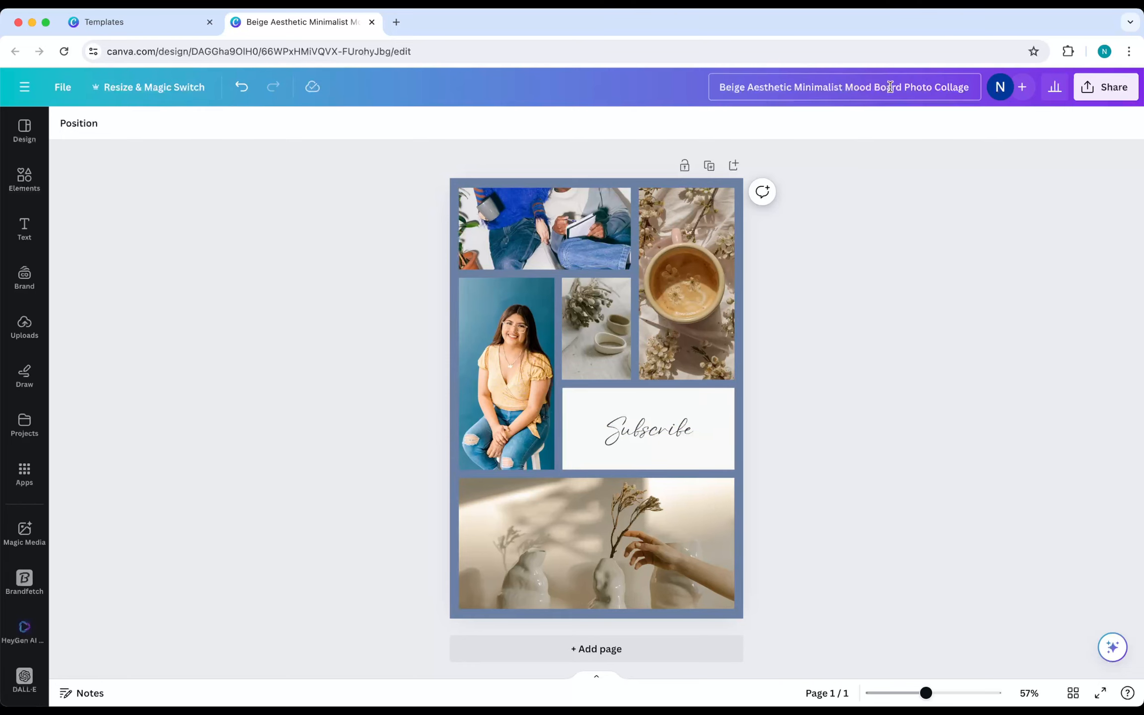
{"action": "left_click_drag", "start_coordinate": [904, 87], "coordinate": [716, 87]}
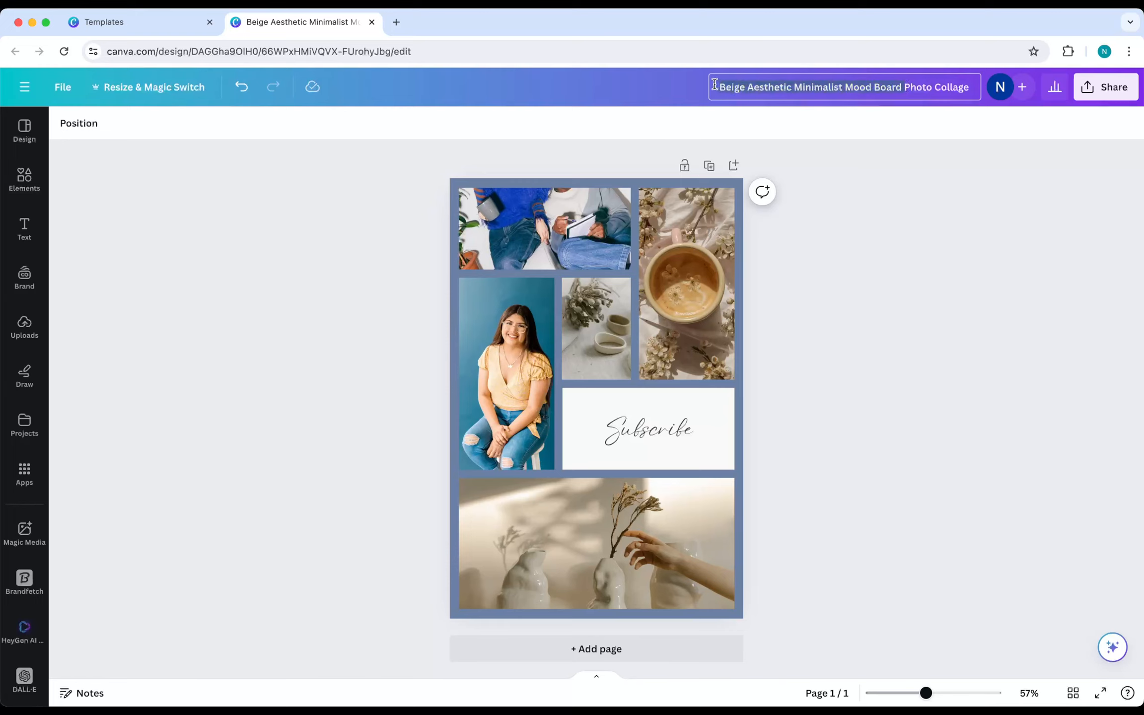
{"action": "key", "text": "BackSpace"}
{"action": "left_click", "coordinate": [898, 200]}
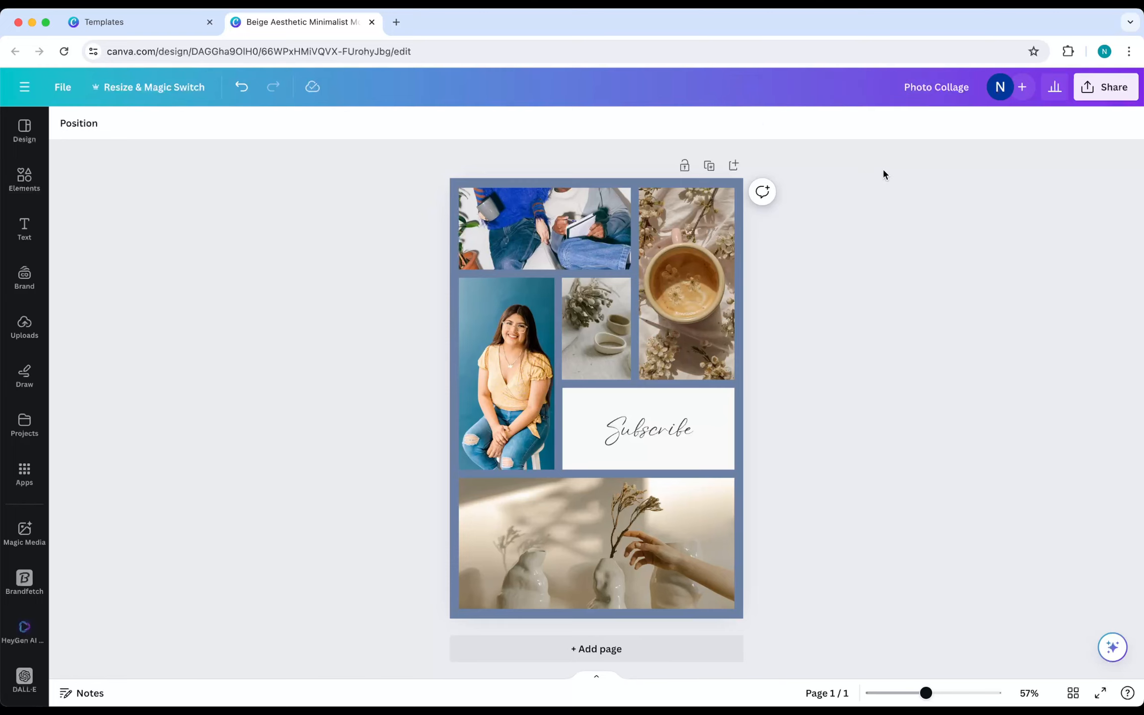
Step: Set the collage's download options to JPG file type, size 1.5 and quality 99
{"action": "left_click", "coordinate": [1086, 87]}
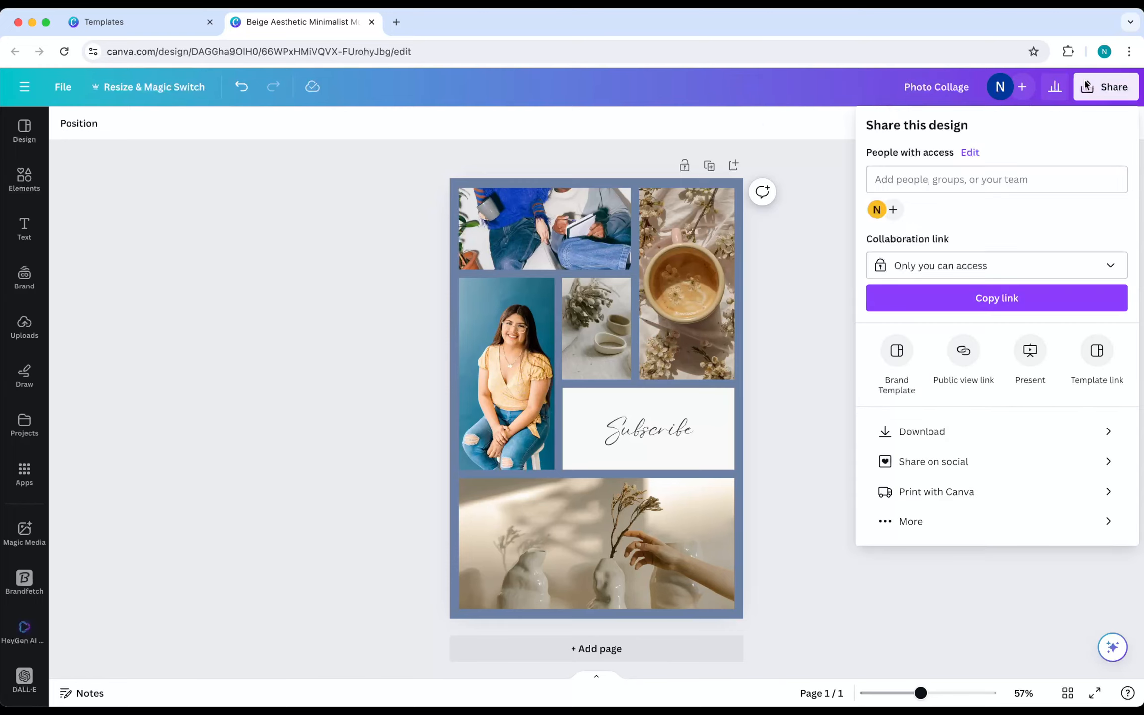
{"action": "left_click", "coordinate": [922, 431]}
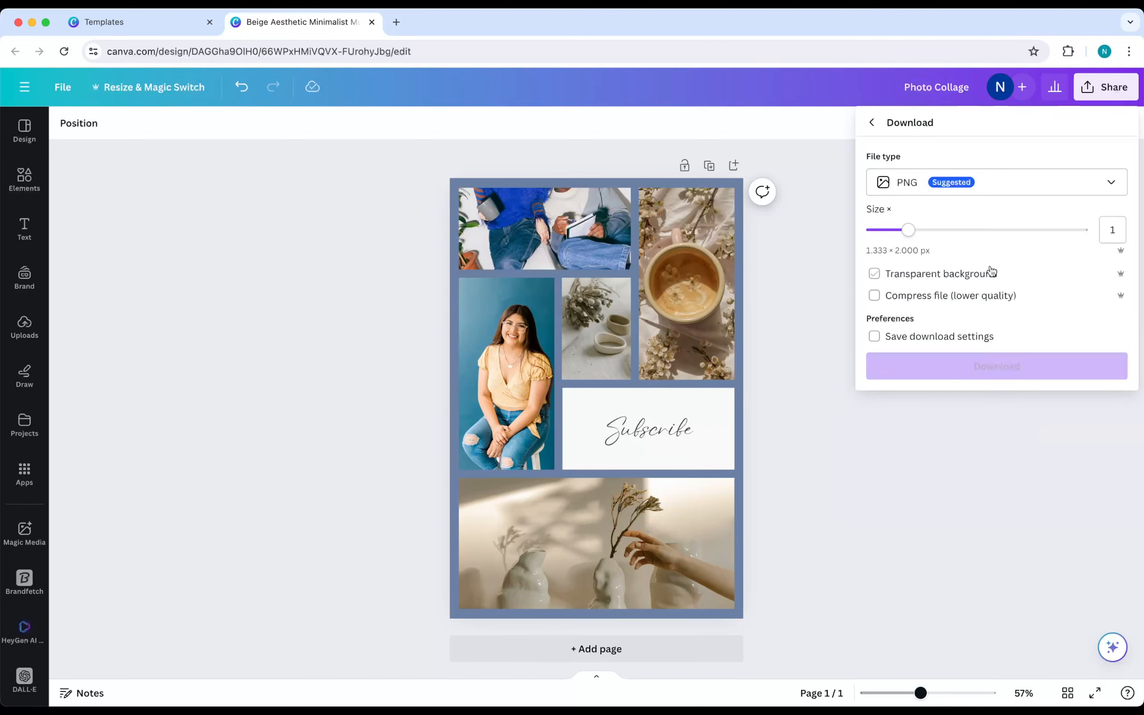
{"action": "left_click", "coordinate": [904, 191]}
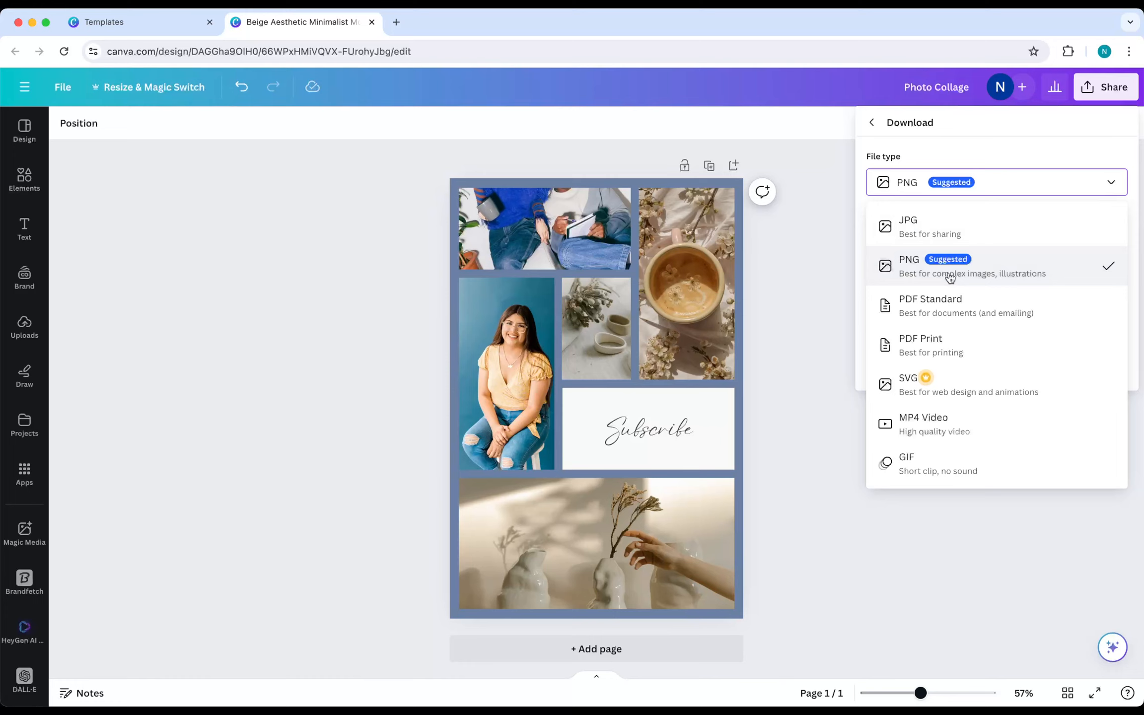
{"action": "left_click", "coordinate": [949, 244]}
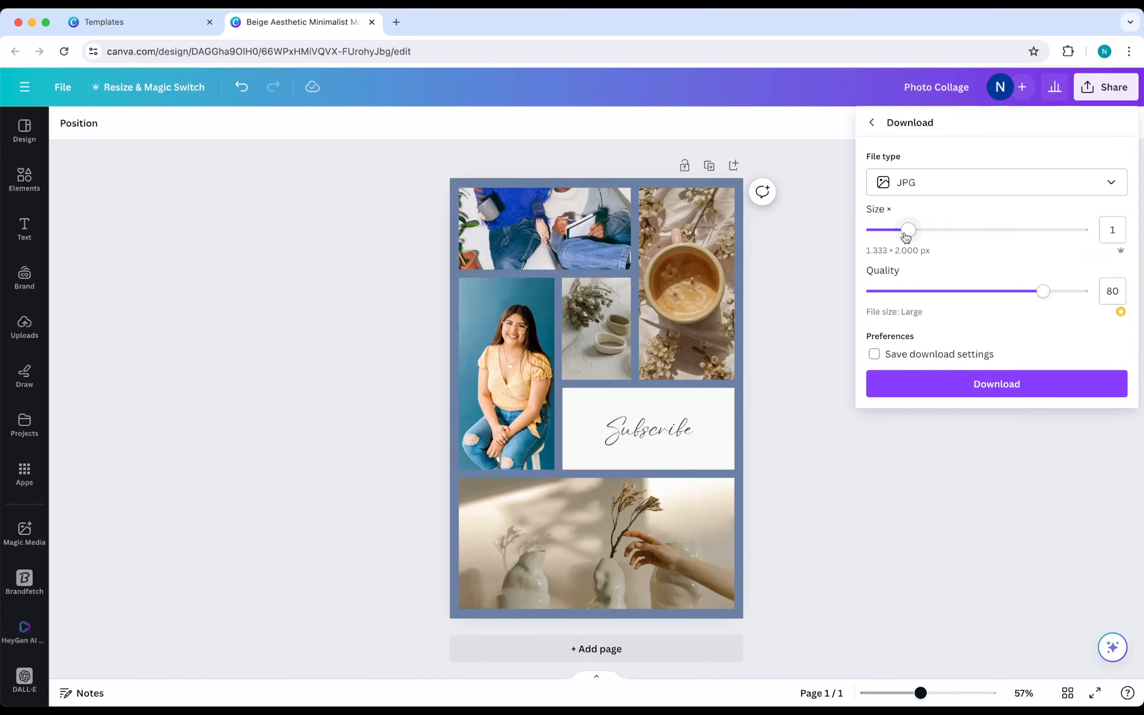
{"action": "left_click_drag", "start_coordinate": [908, 230], "coordinate": [957, 238]}
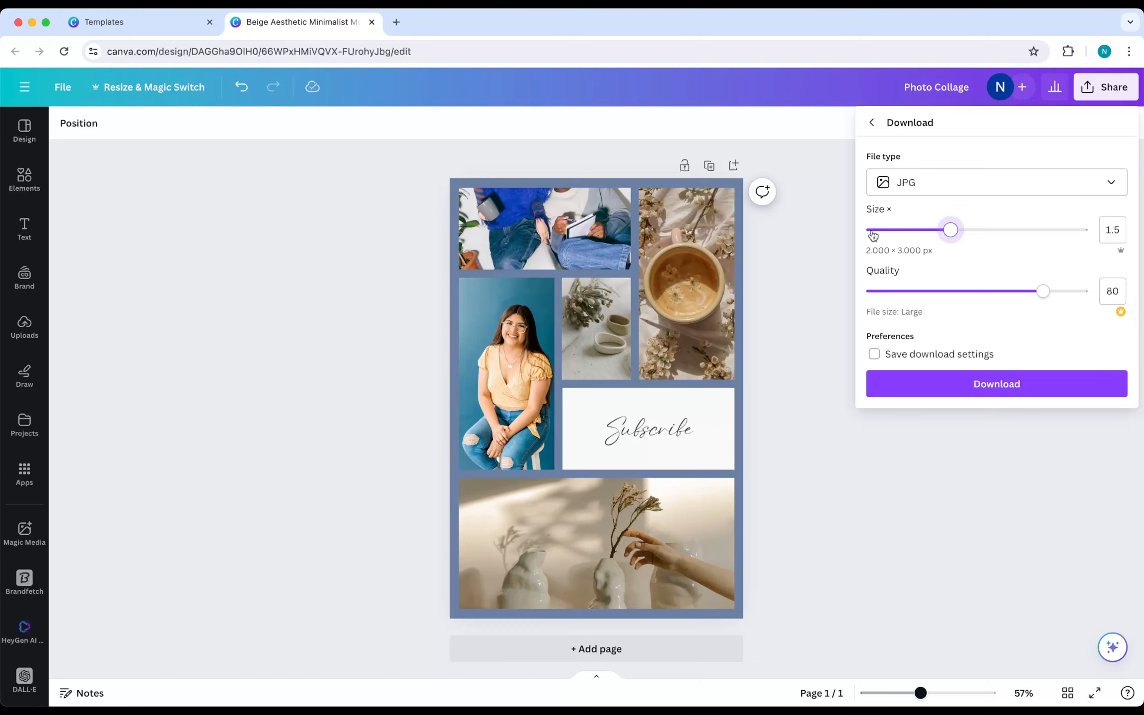
{"action": "left_click_drag", "start_coordinate": [1042, 291], "coordinate": [1084, 319]}
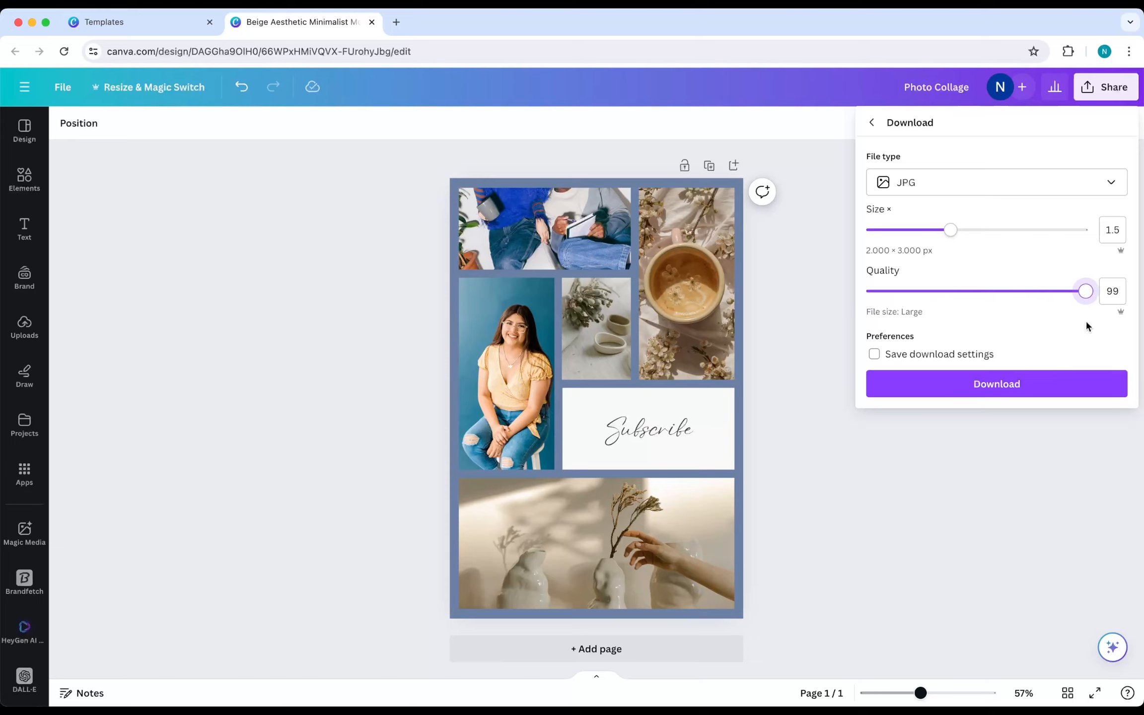